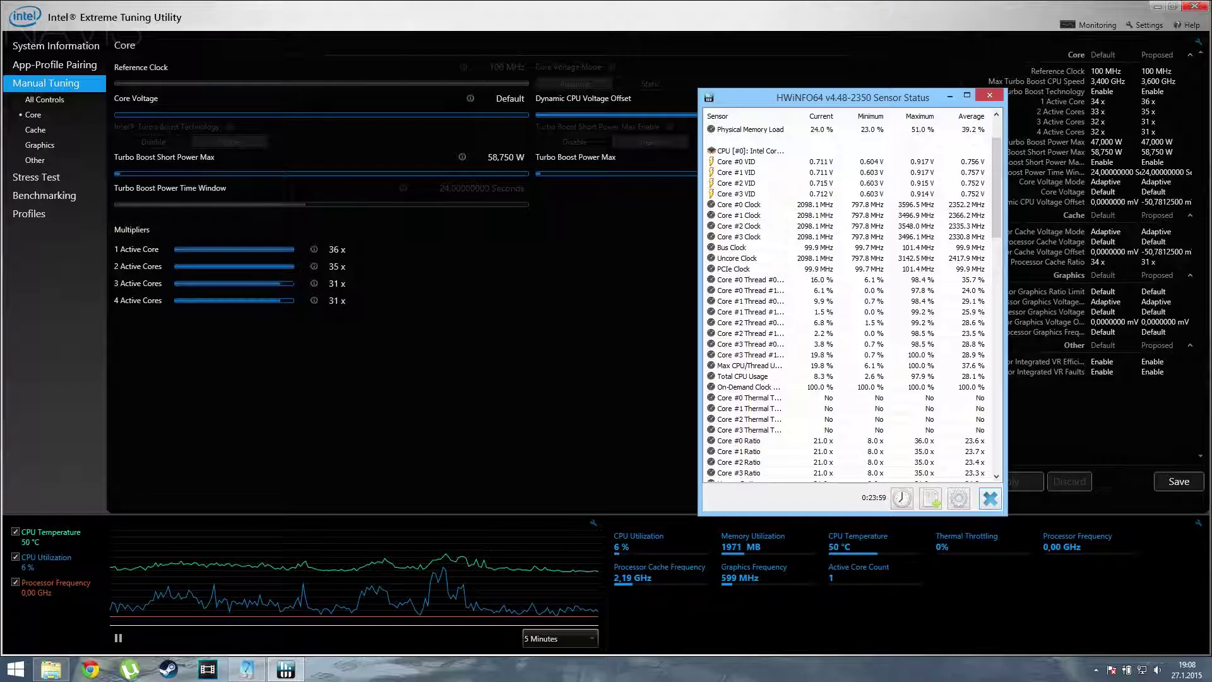
Glance at XTU's Core page (−50.78 mV offset, 36x/35x/31x/31x multipliers), then return to HWiNFO64
key(alt+Tab)
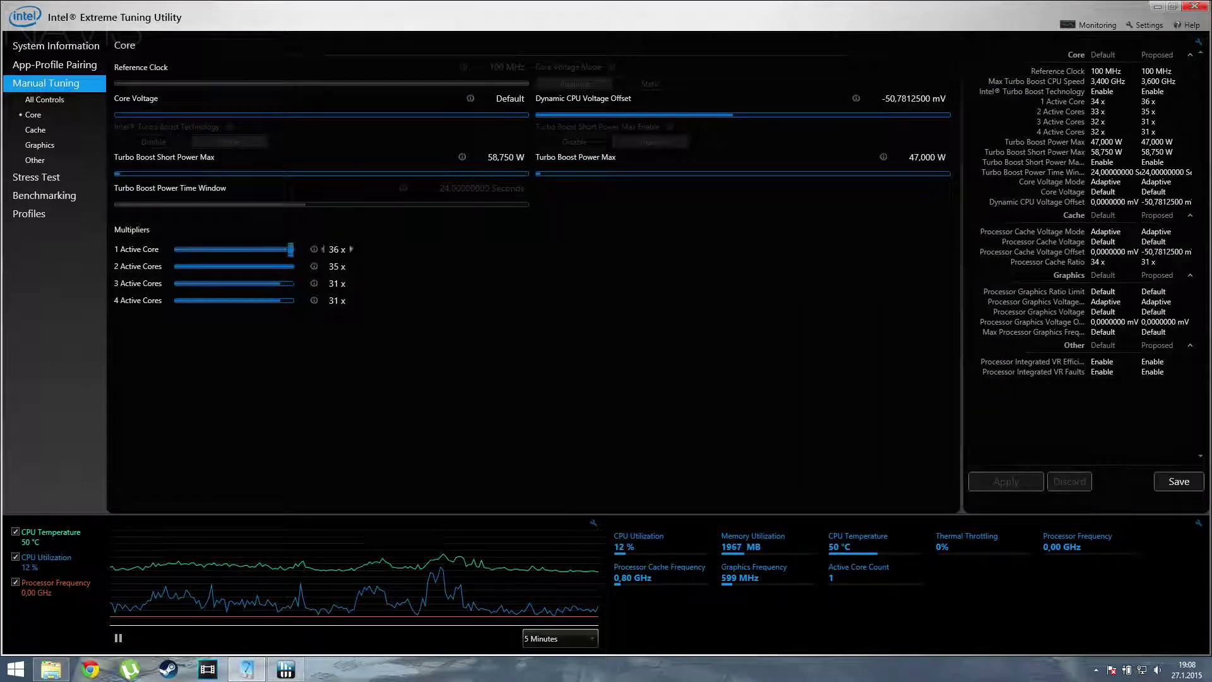
key(alt+Tab)
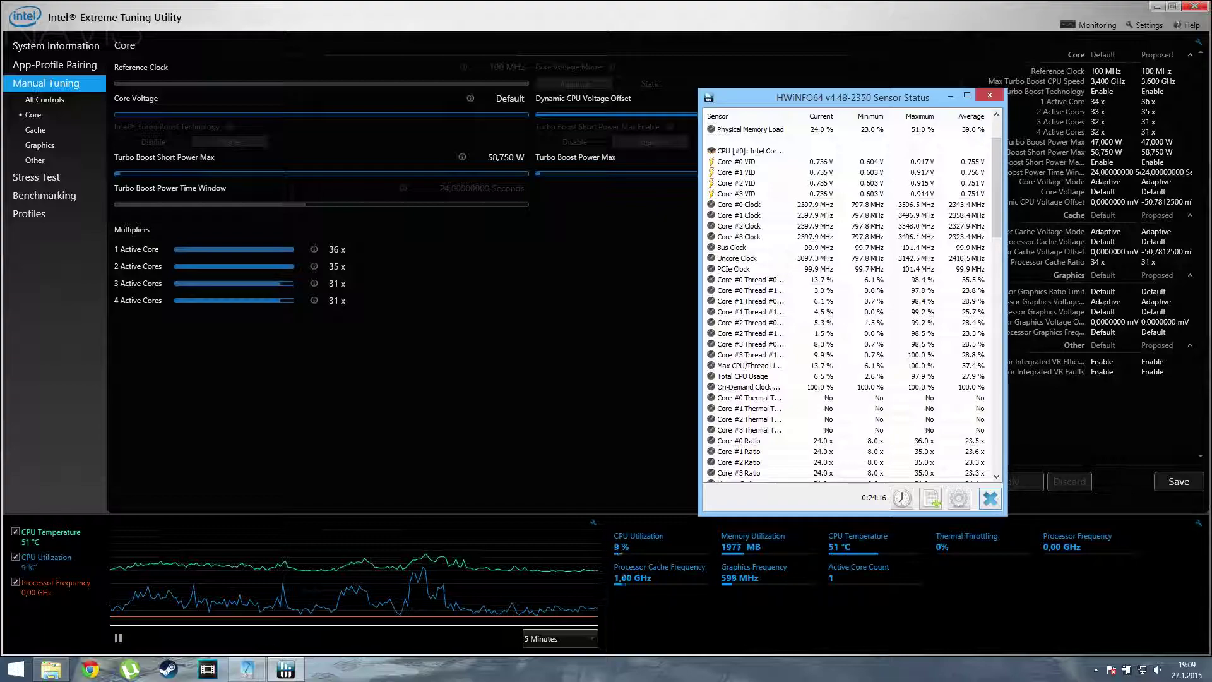
Scroll through HWiNFO64's sensor list checking temperatures and clocks, then switch back to XTU
scroll(849, 297, up, 2)
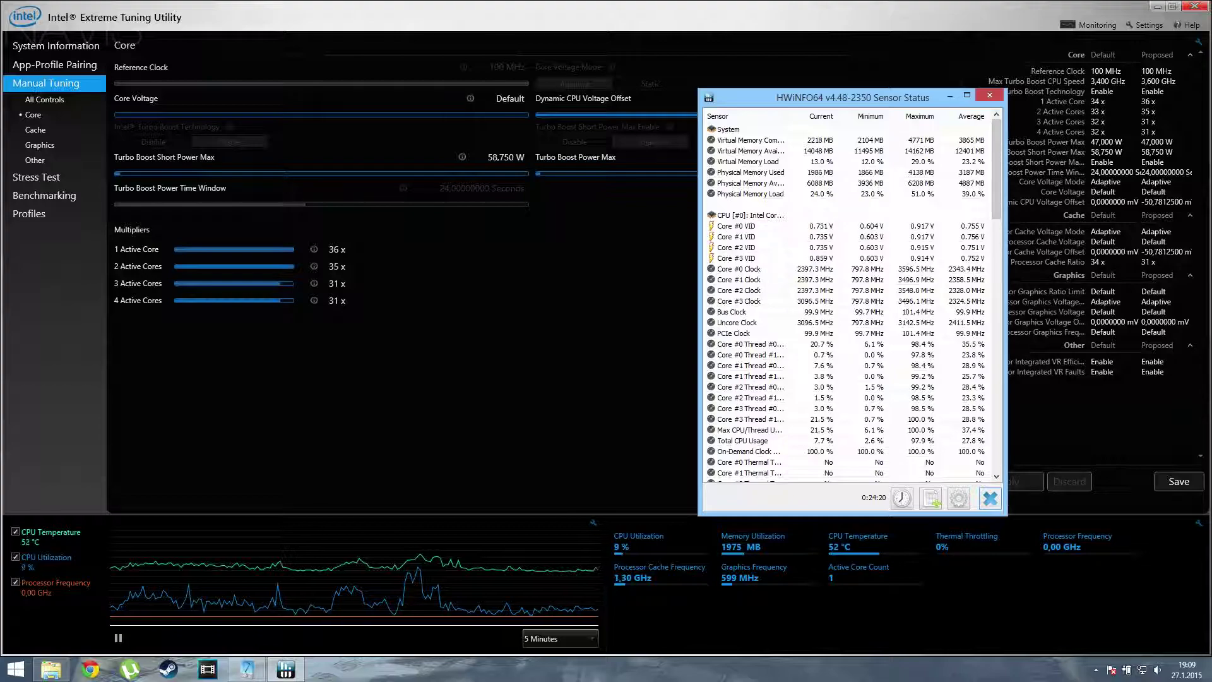
drag(996, 169, 996, 261)
scroll(849, 302, down, 1)
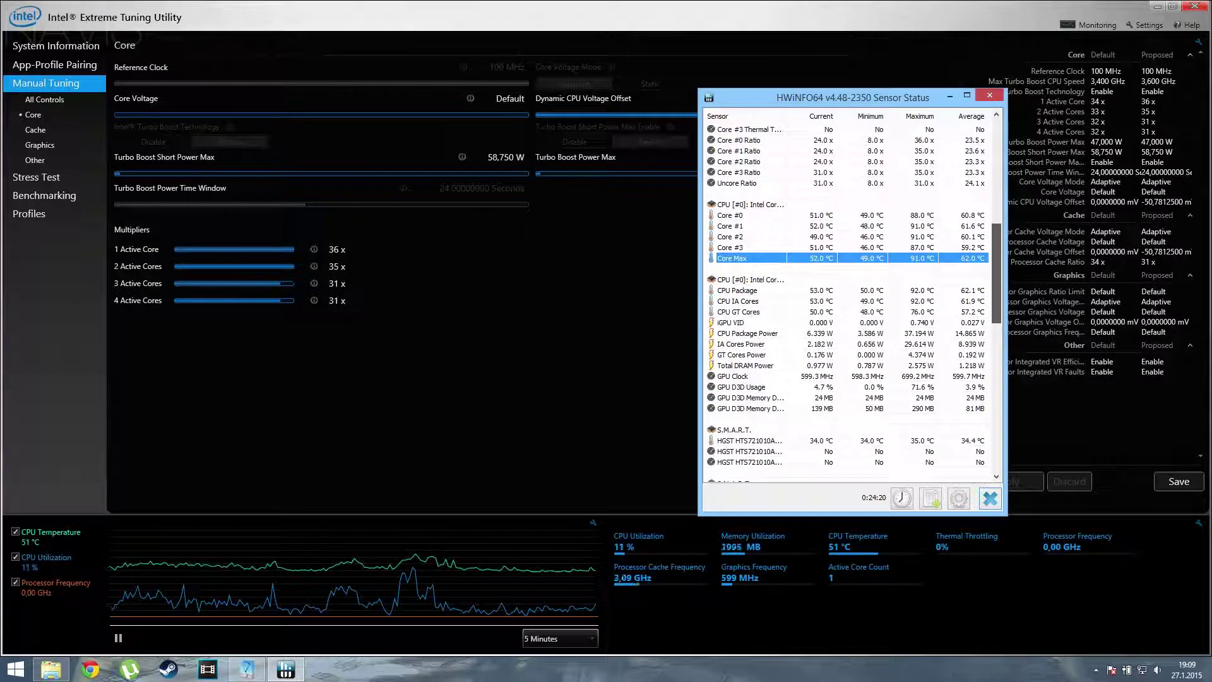
scroll(848, 302, down, 3)
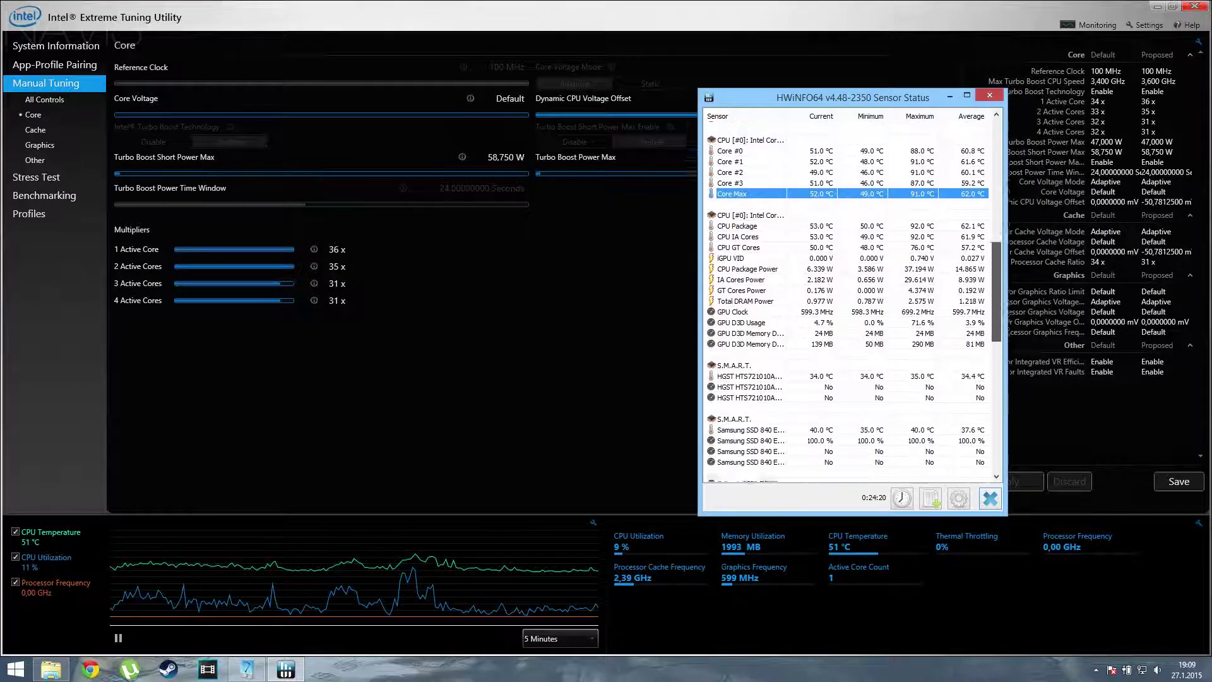
scroll(849, 302, down, 1)
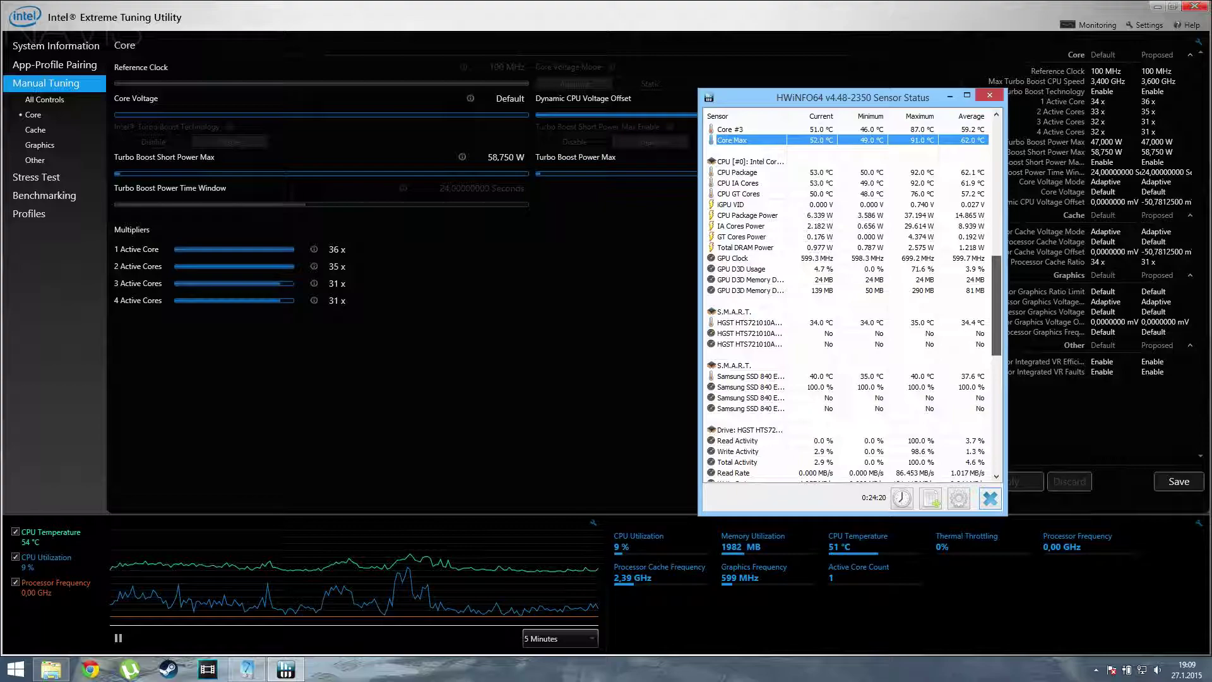
scroll(849, 302, down, 4)
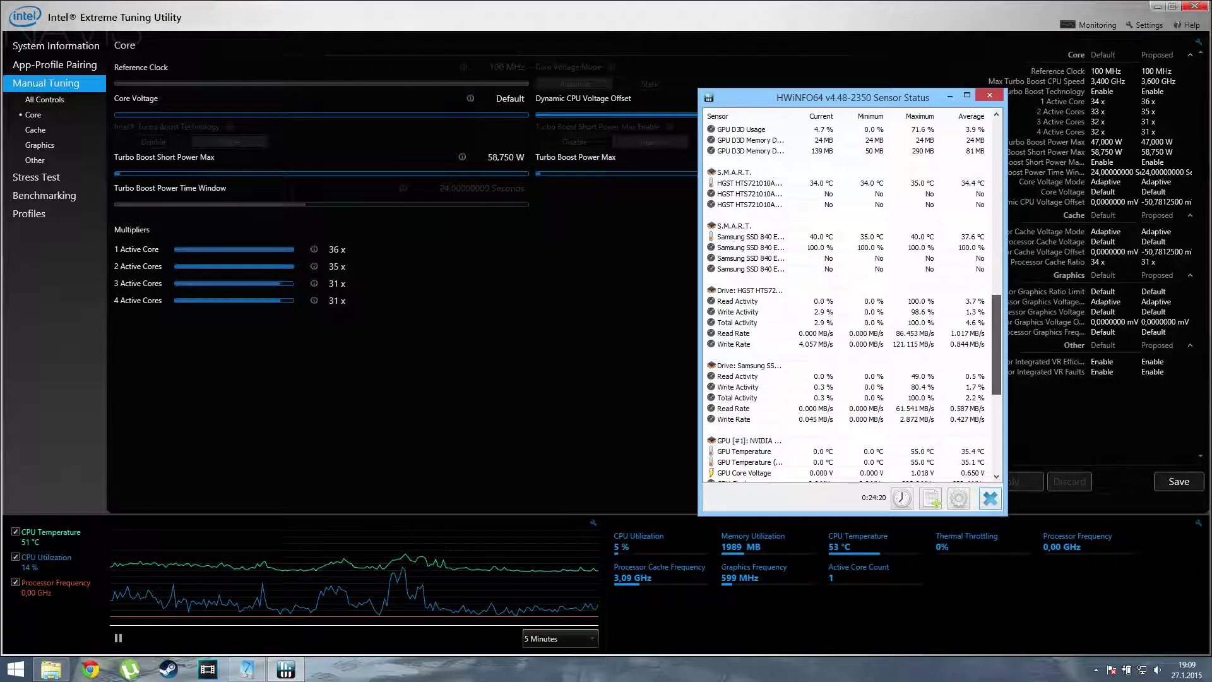
scroll(854, 301, down, 2)
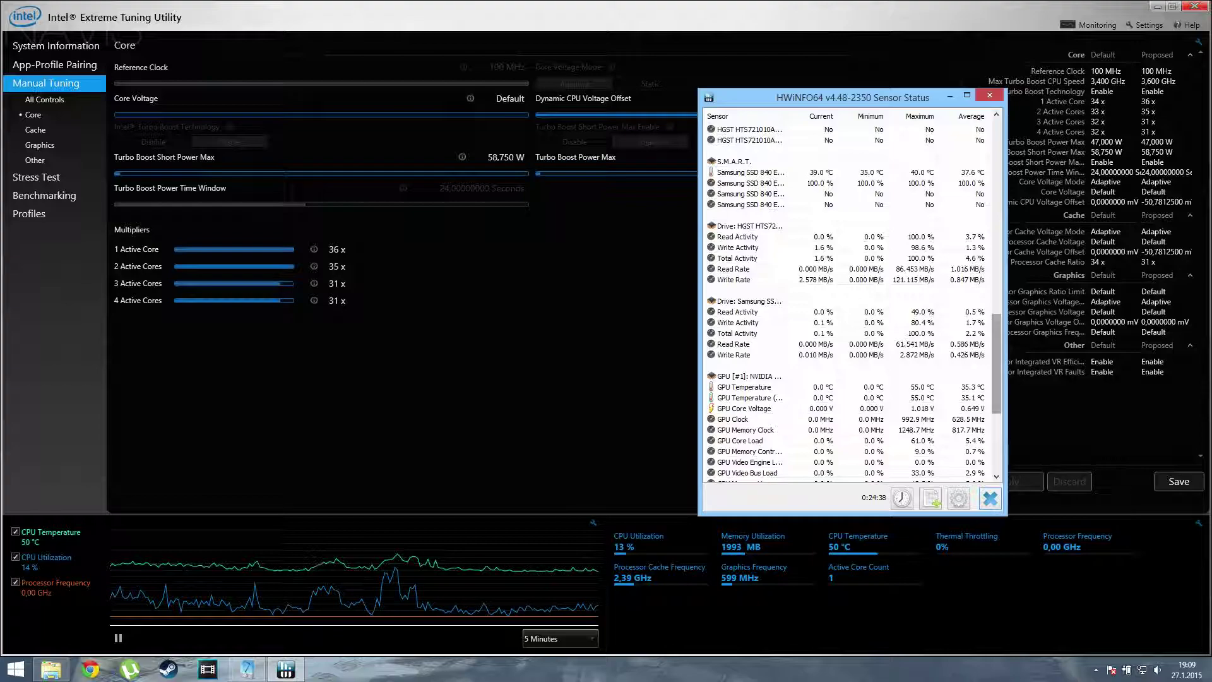
drag(996, 365, 995, 172)
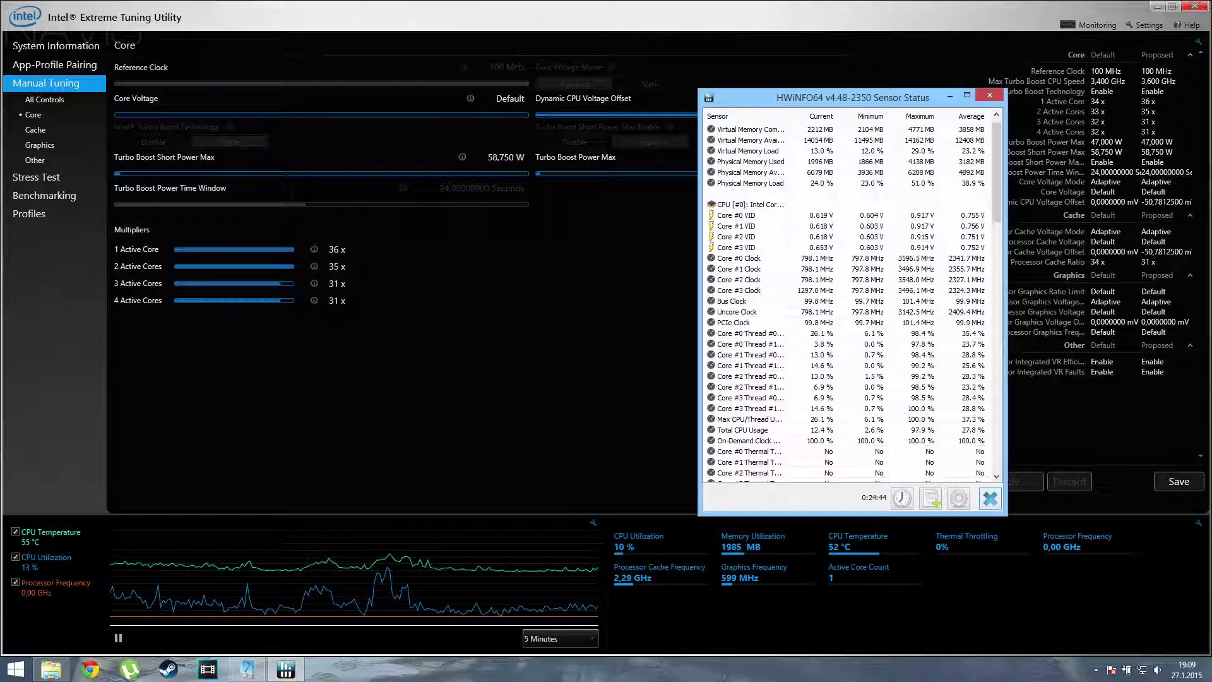
key(alt+Tab)
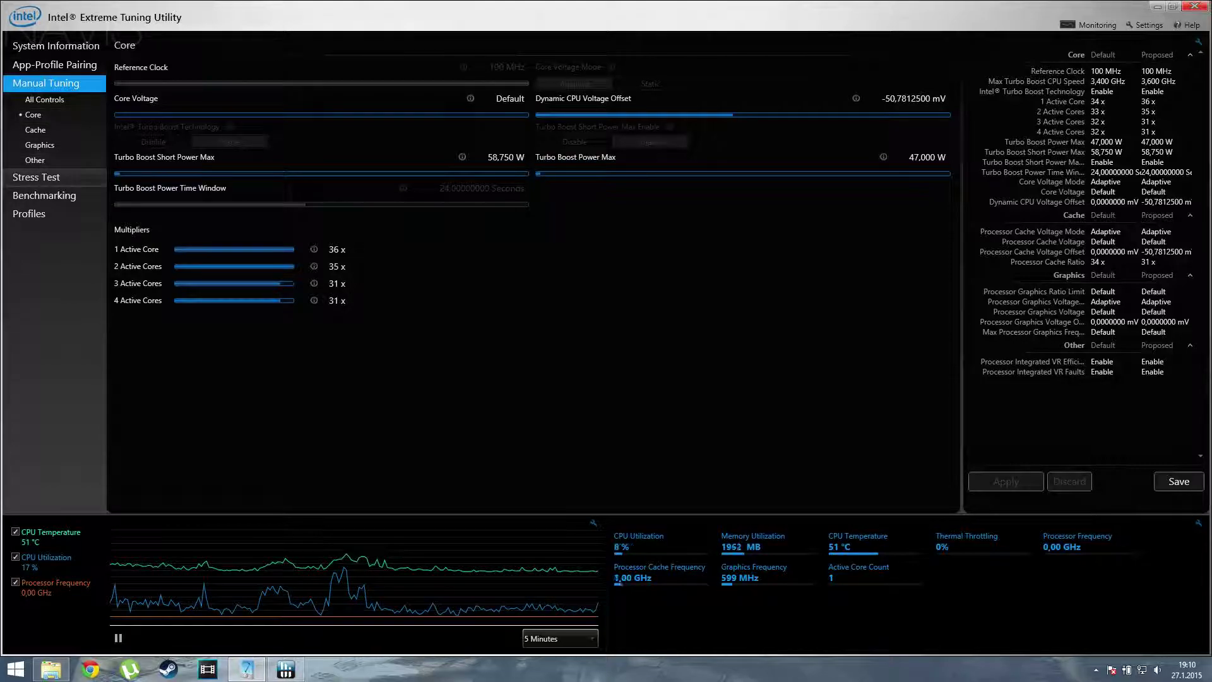
Browse XTU's Stress Test, Benchmarking, Profiles, System Information, app-pairing and Manual Tuning pages
click(55, 178)
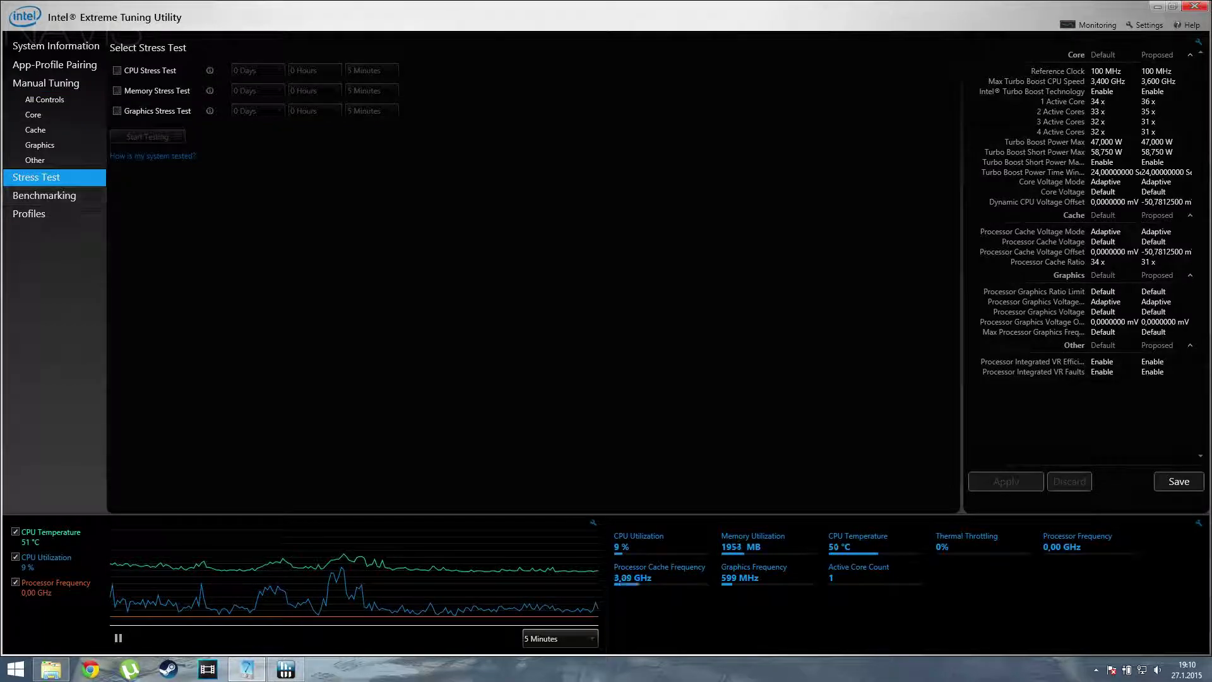
click(55, 195)
click(54, 214)
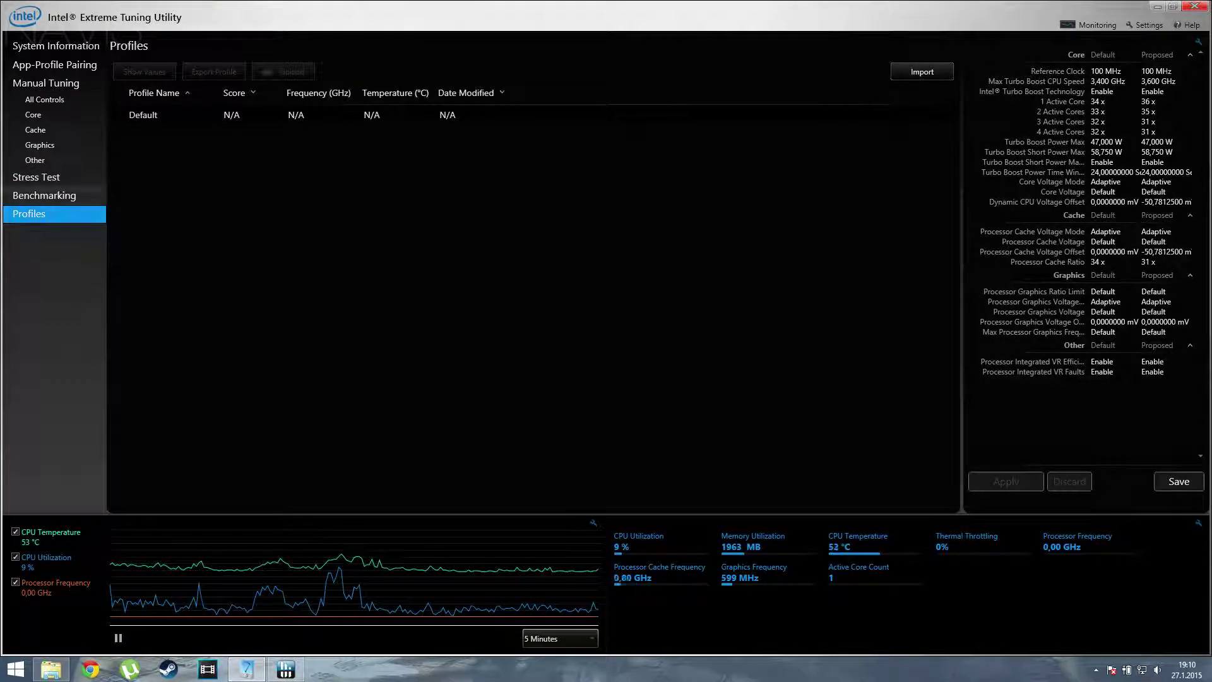
click(56, 46)
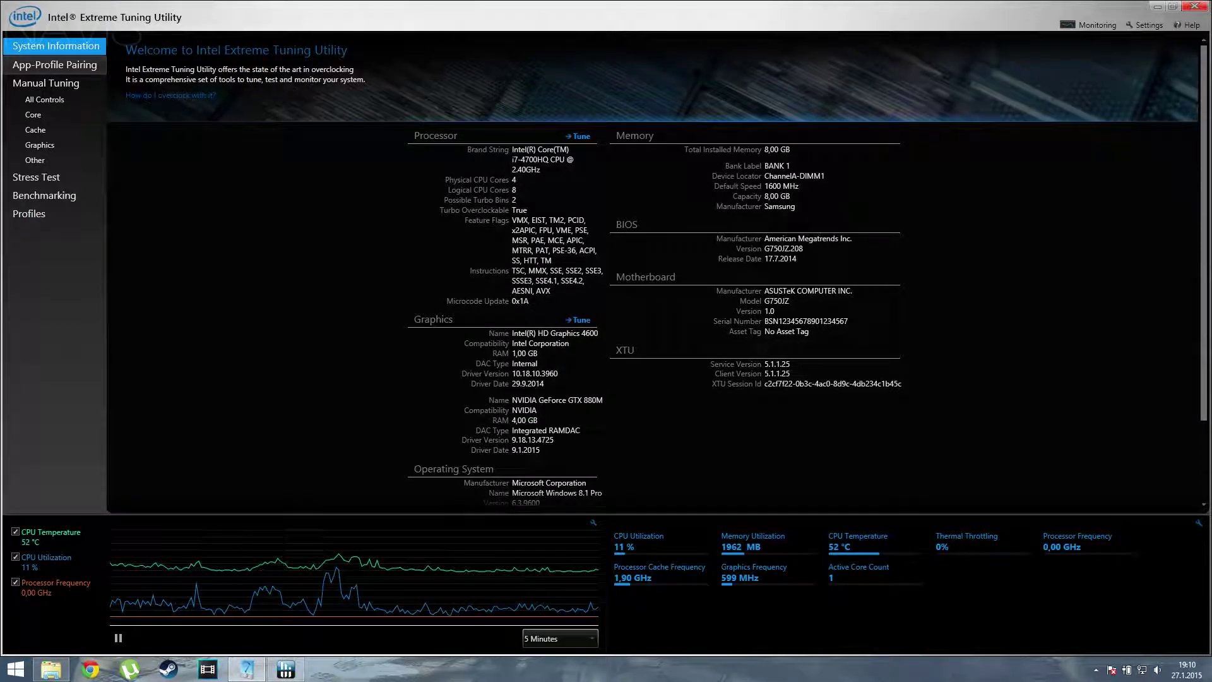
click(54, 65)
click(54, 83)
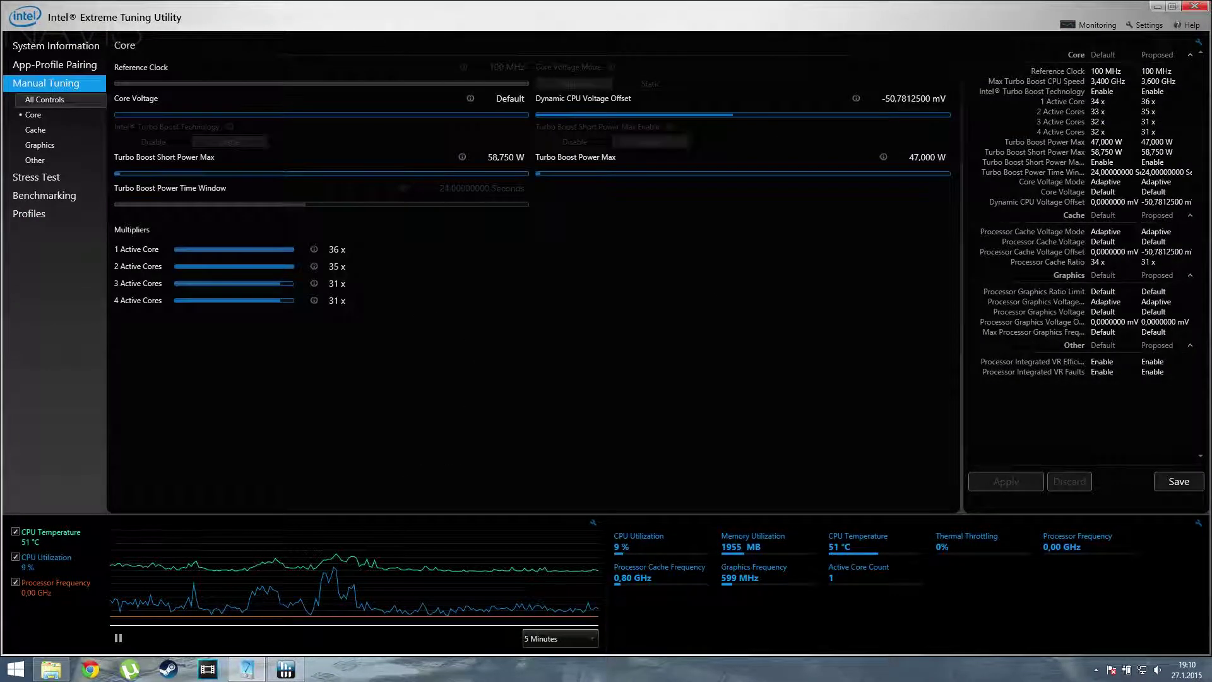
Step through the All Controls, Core, Cache, Graphics and Other tuning sections, ending on Stress Test
click(45, 100)
click(33, 114)
click(35, 130)
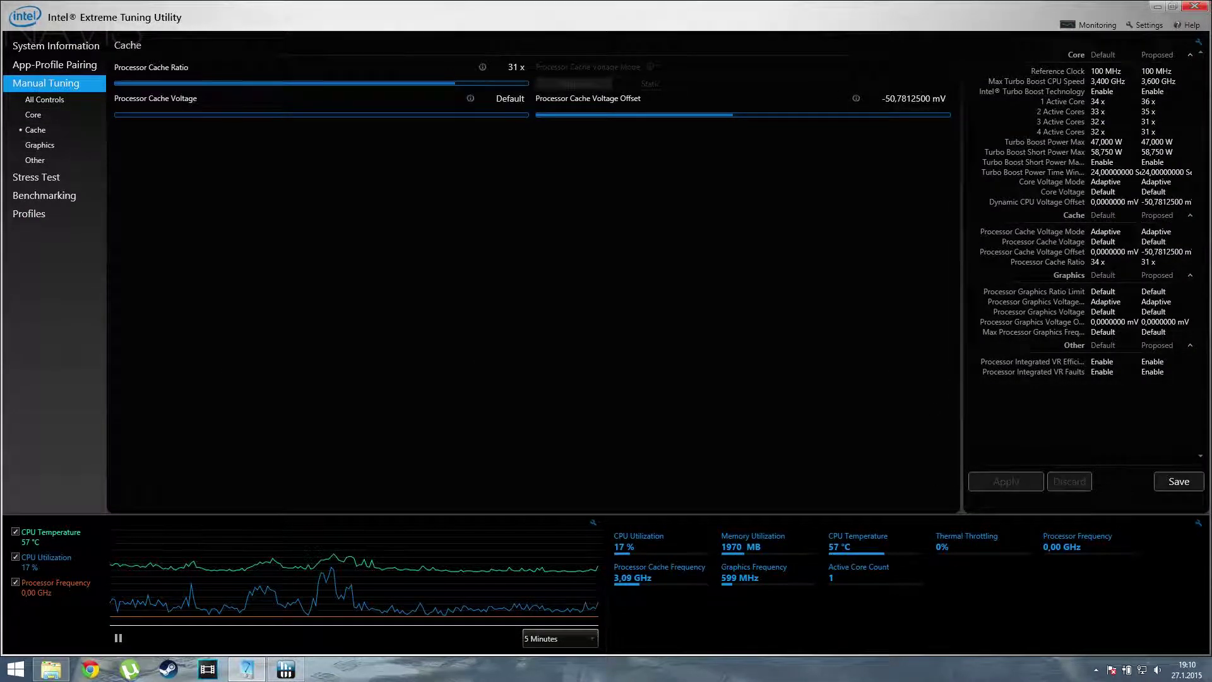
click(39, 145)
click(35, 160)
click(37, 177)
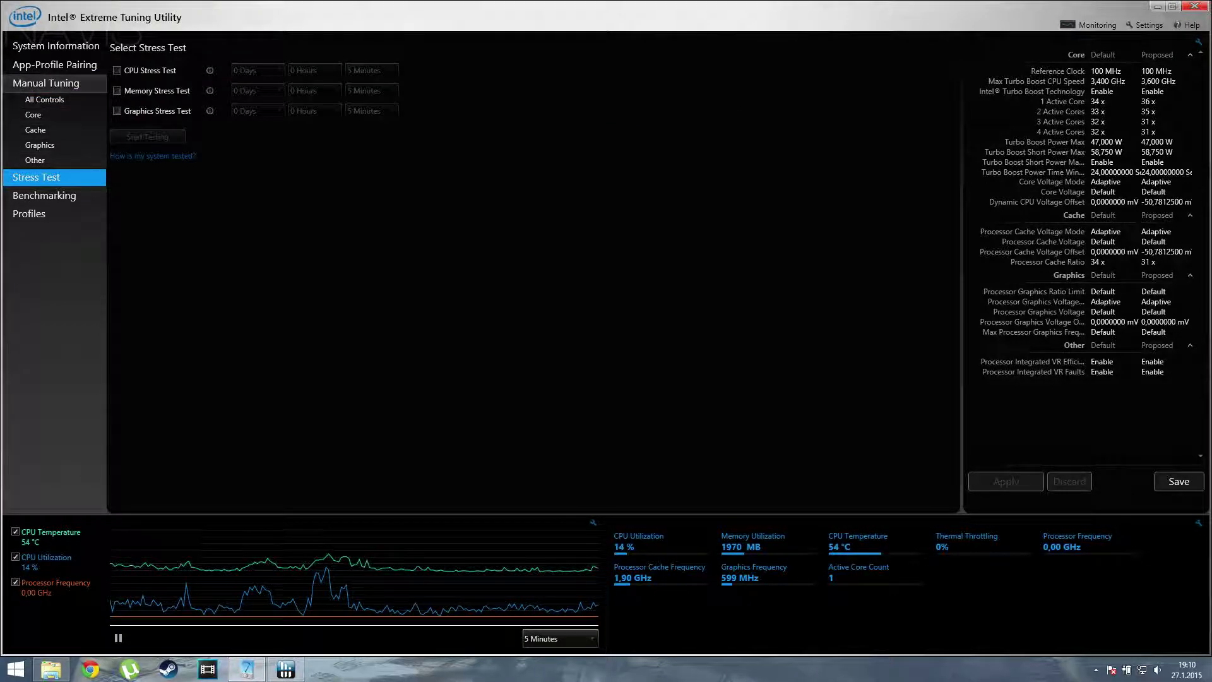
click(54, 84)
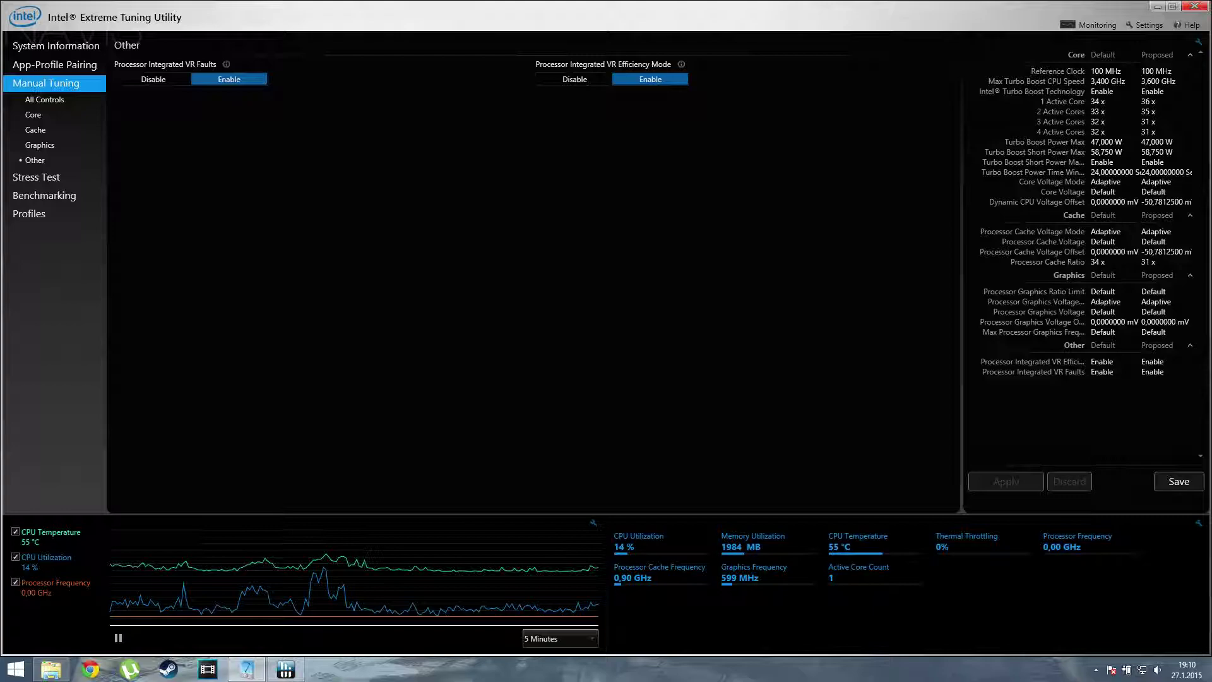
click(37, 177)
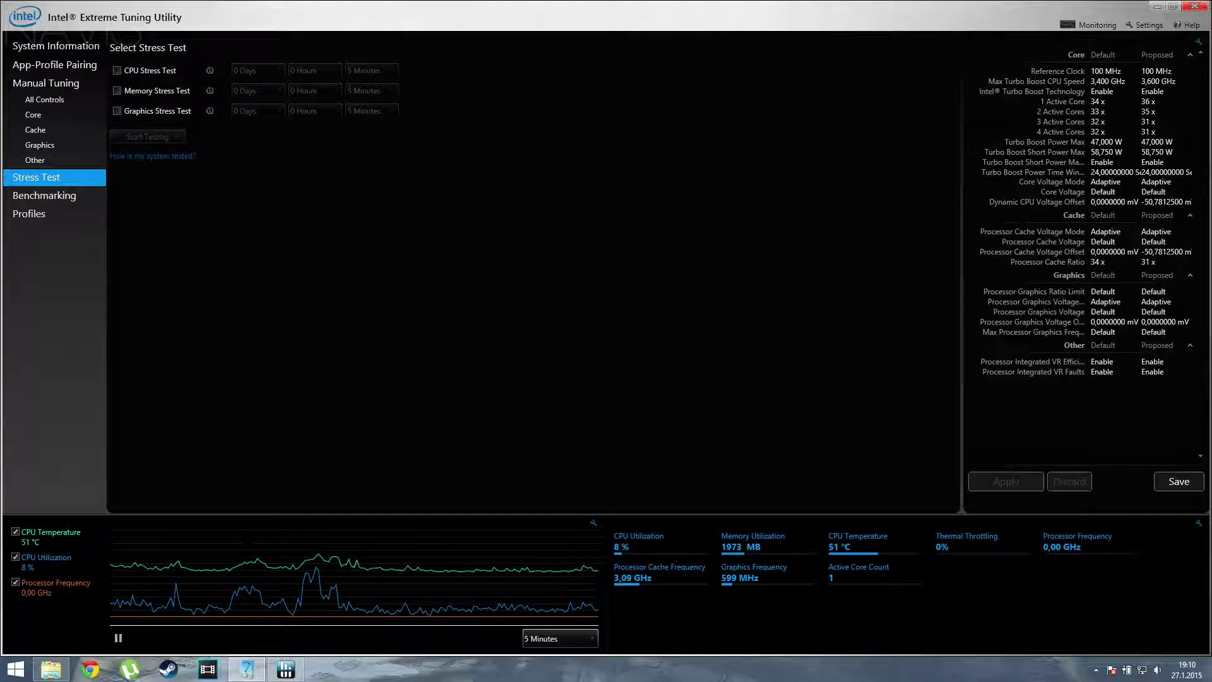
Tick and untick the CPU Stress Test option, then bring HWiNFO64's sensor window forward
click(117, 71)
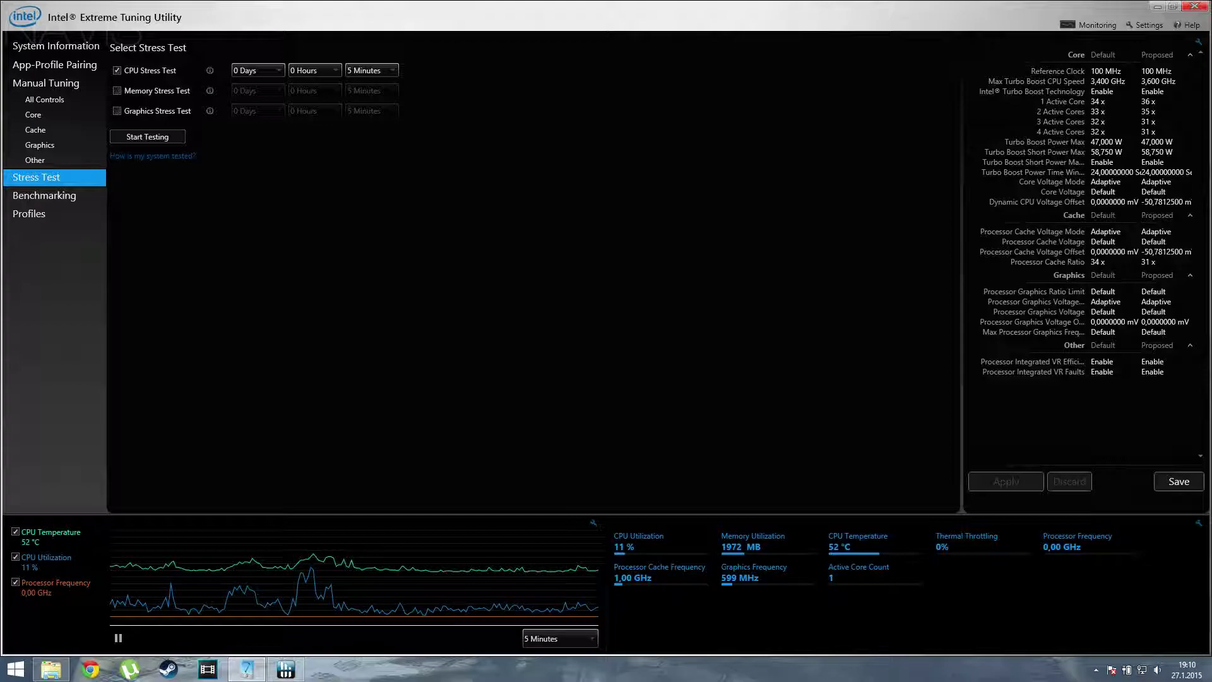
click(118, 70)
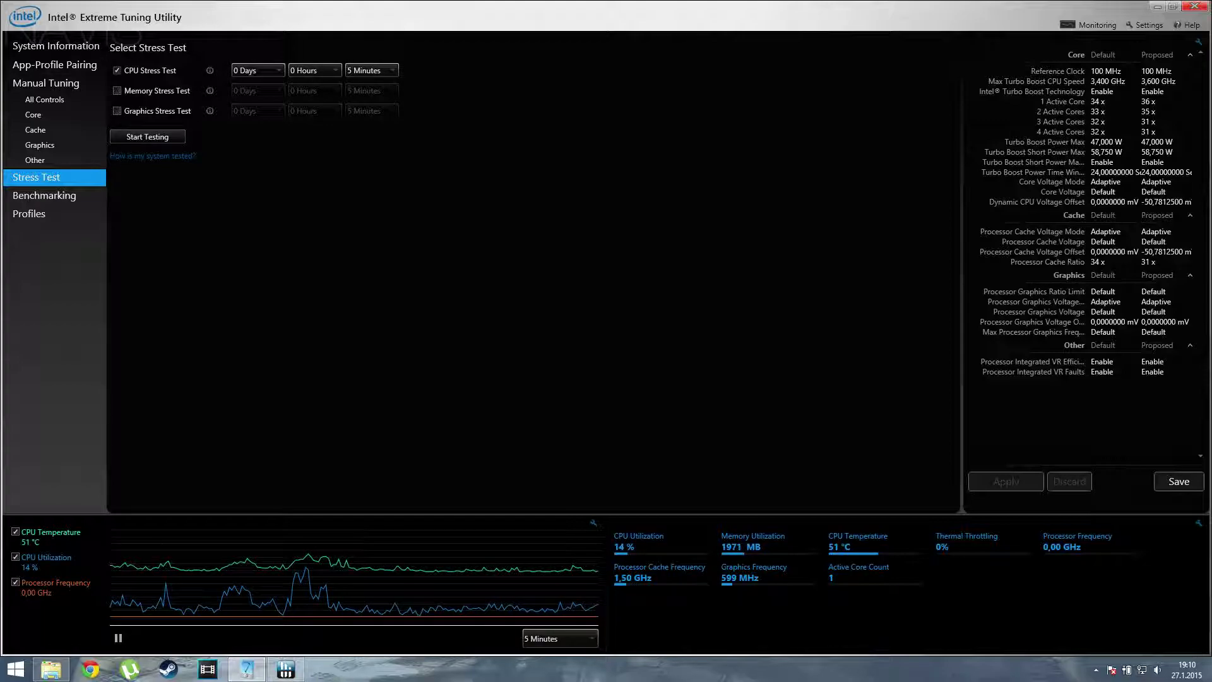
mouse_move(285, 669)
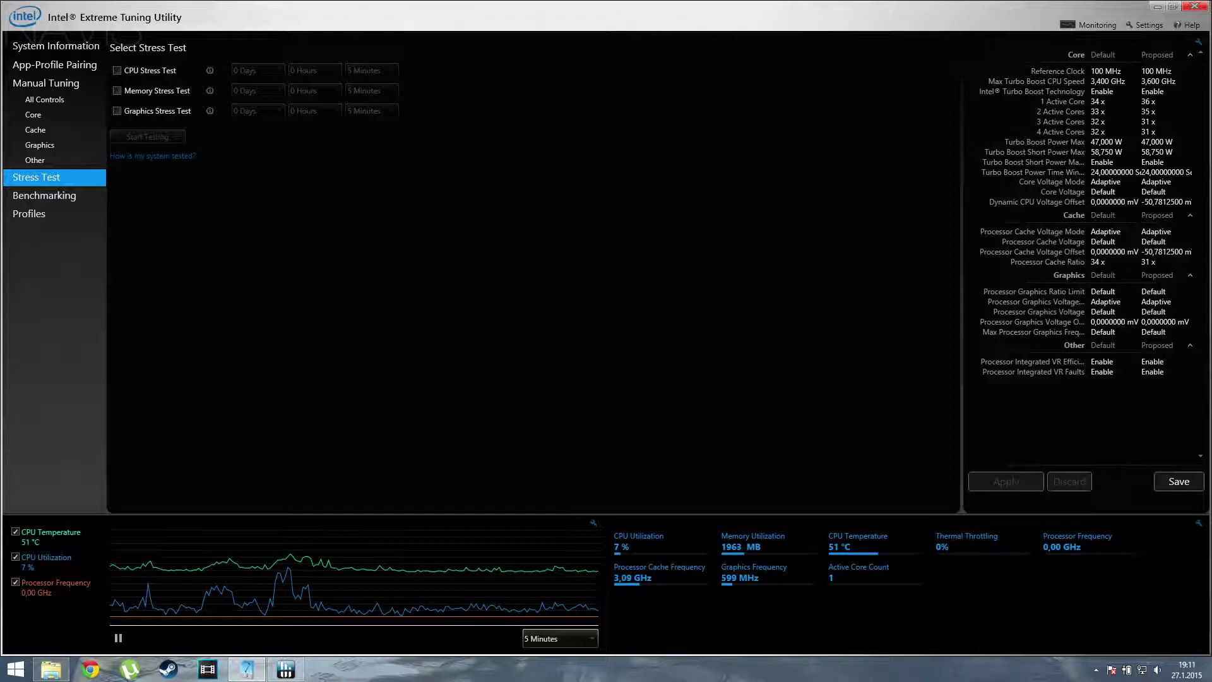
click(286, 669)
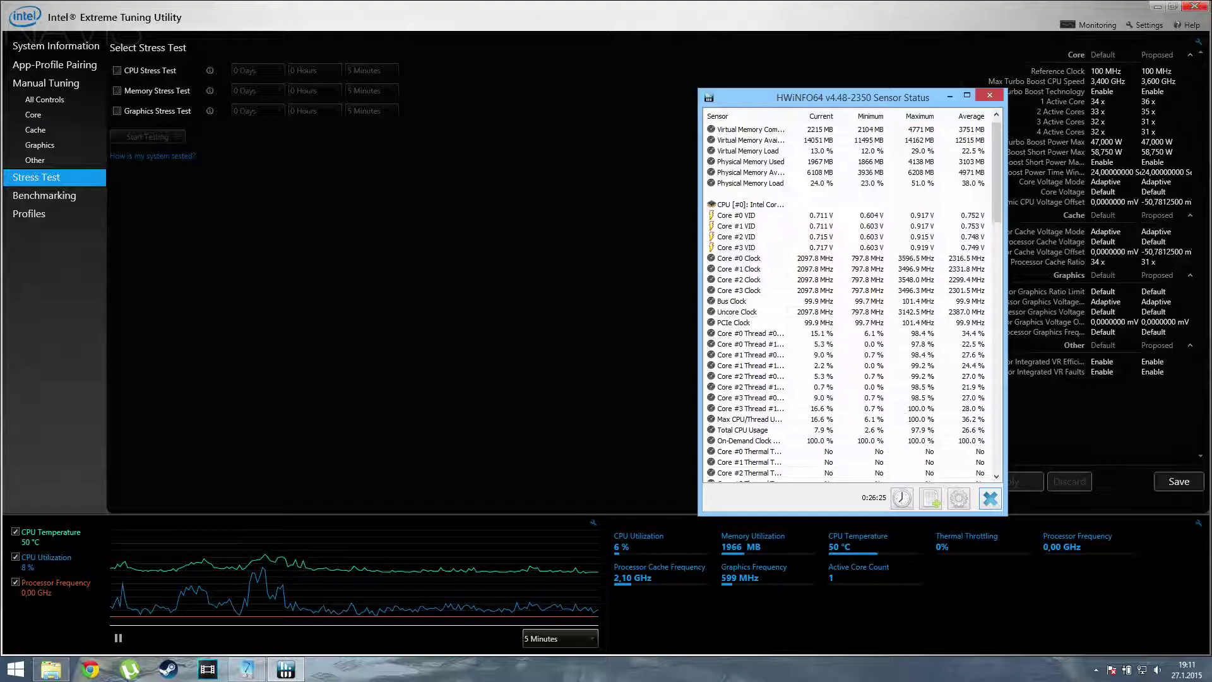
click(247, 669)
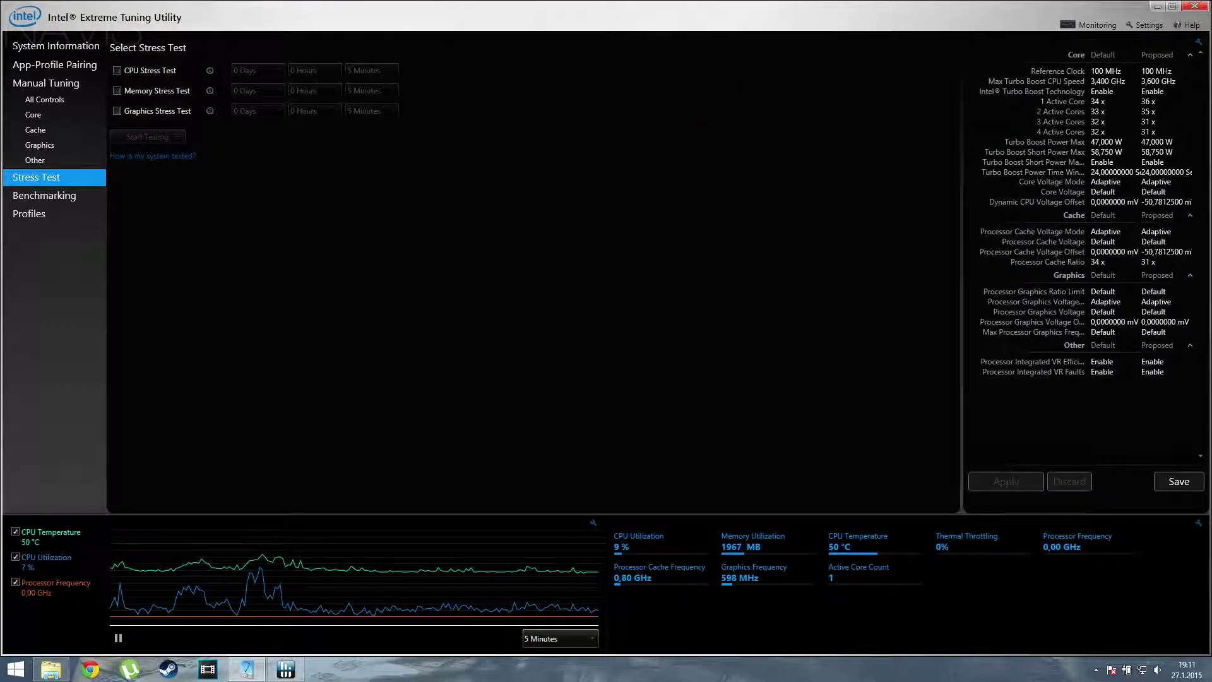
click(46, 83)
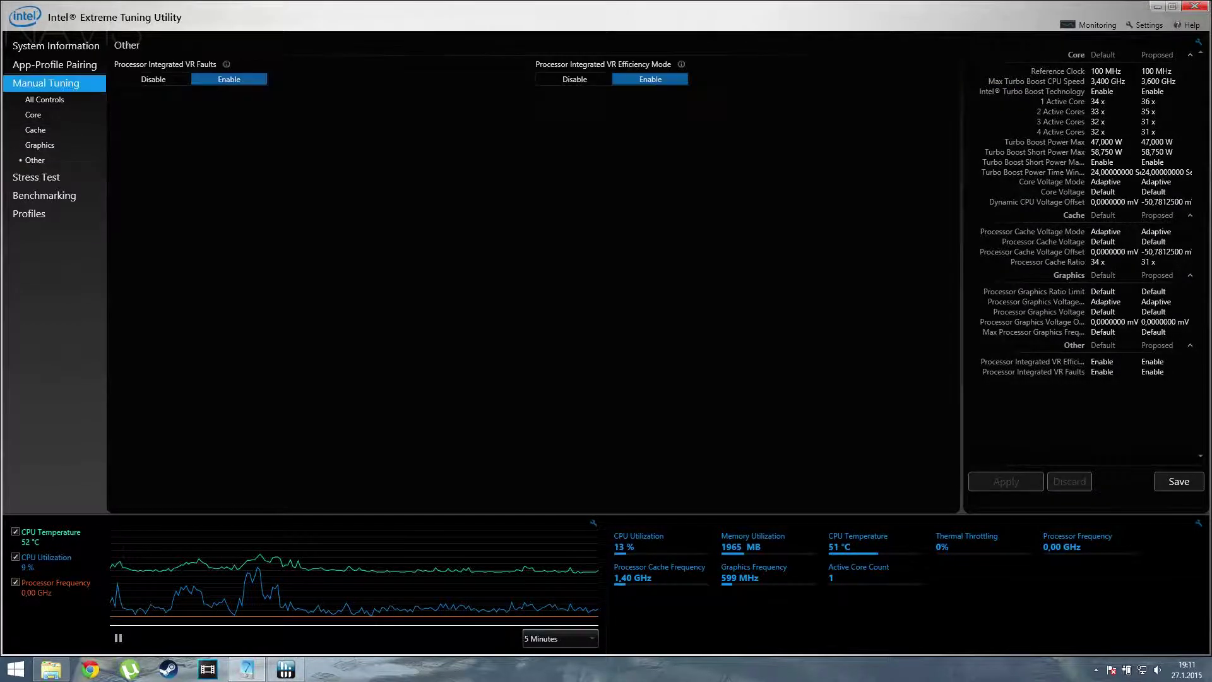
click(33, 115)
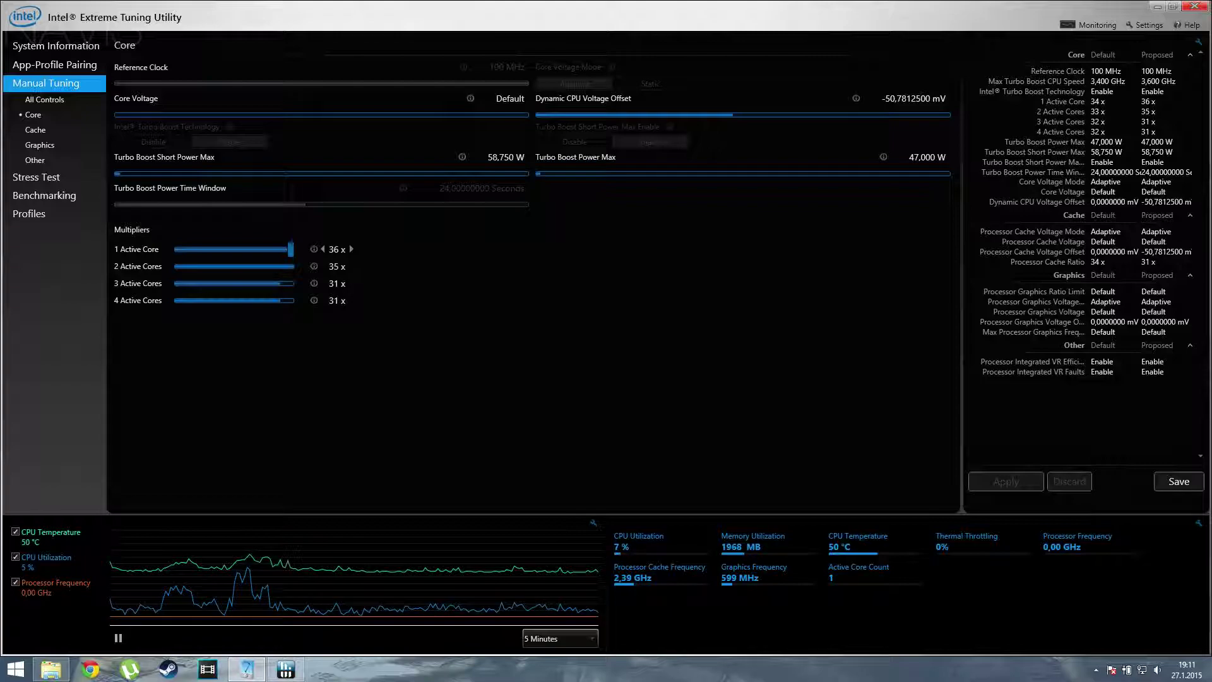
click(1096, 670)
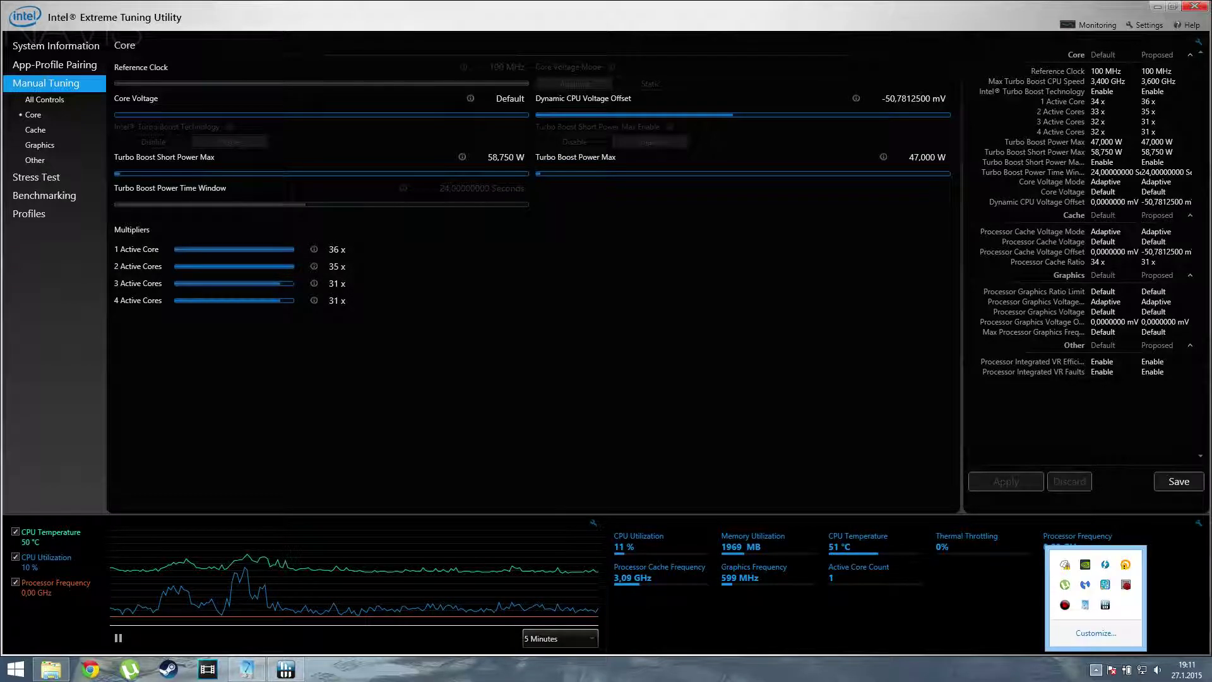
key(Escape)
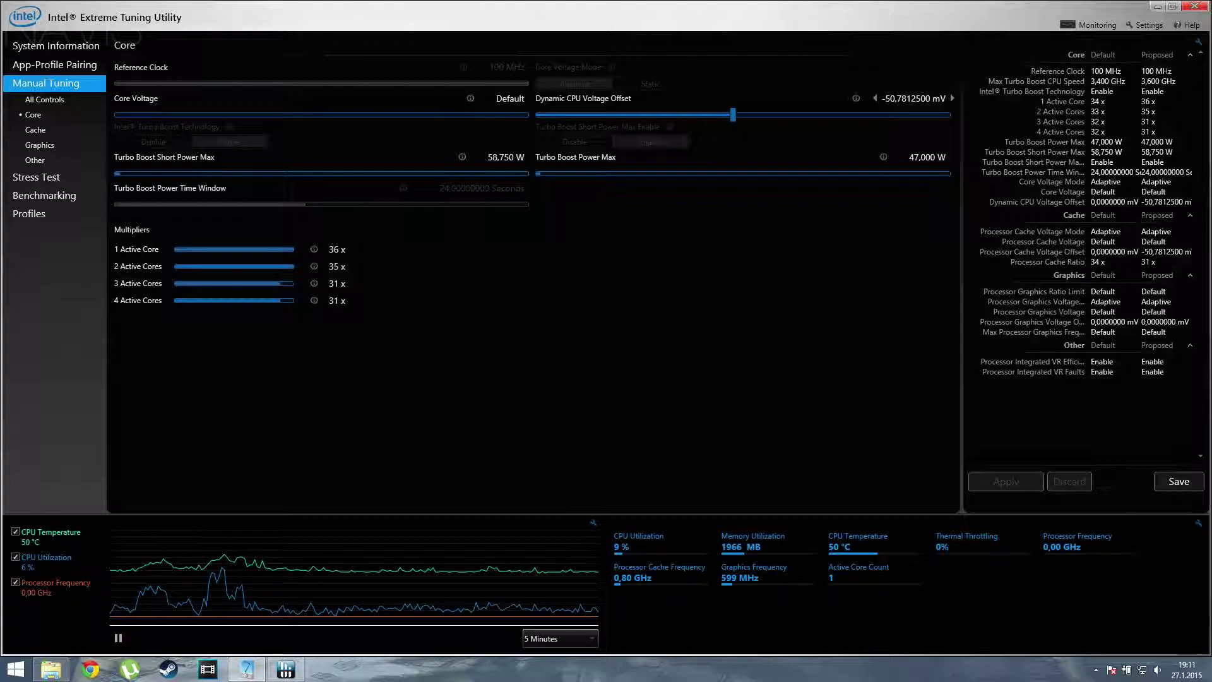
click(117, 114)
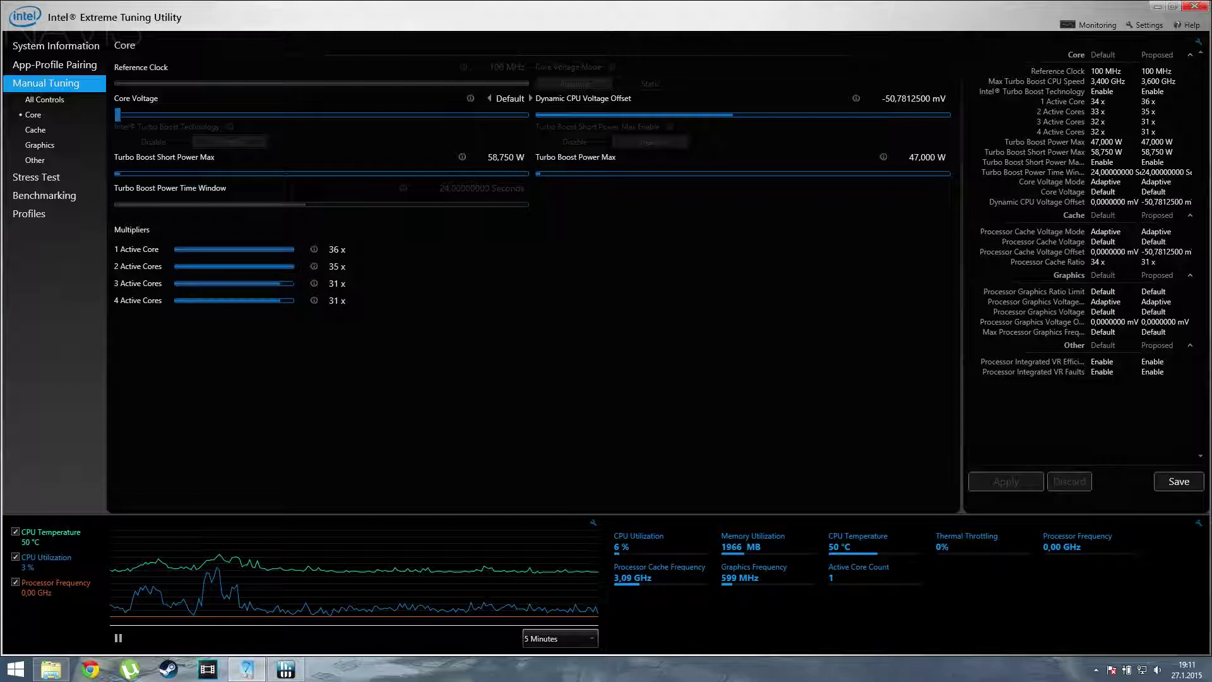
click(123, 173)
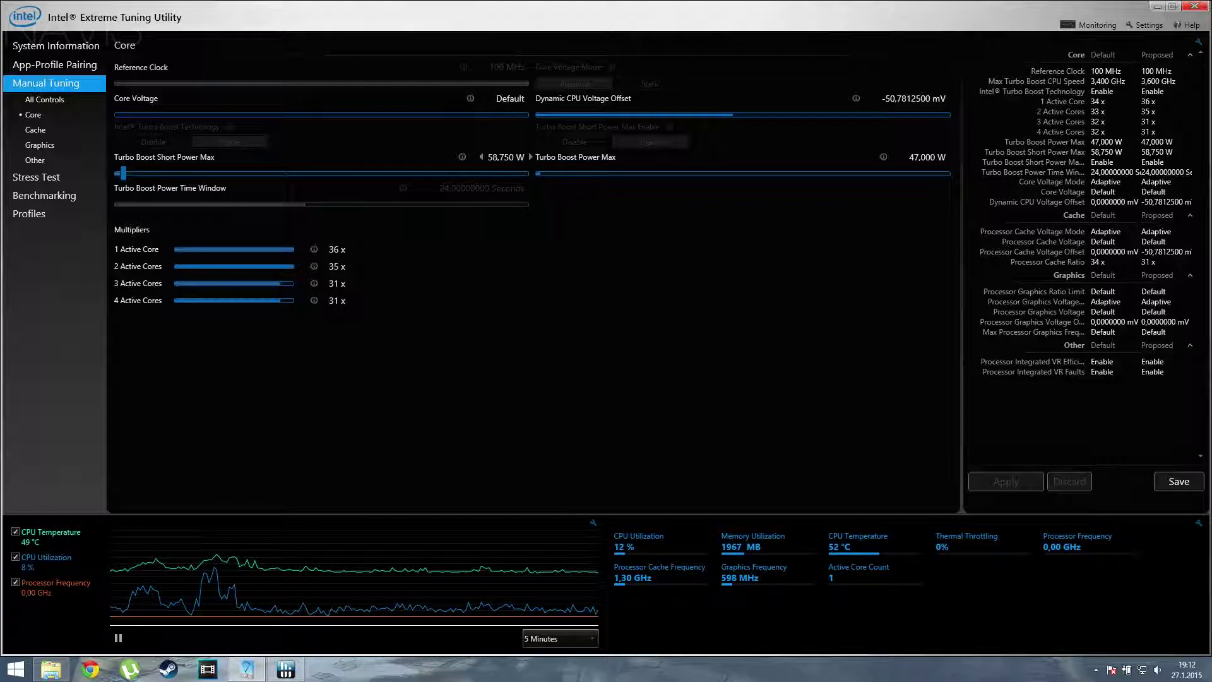
click(543, 173)
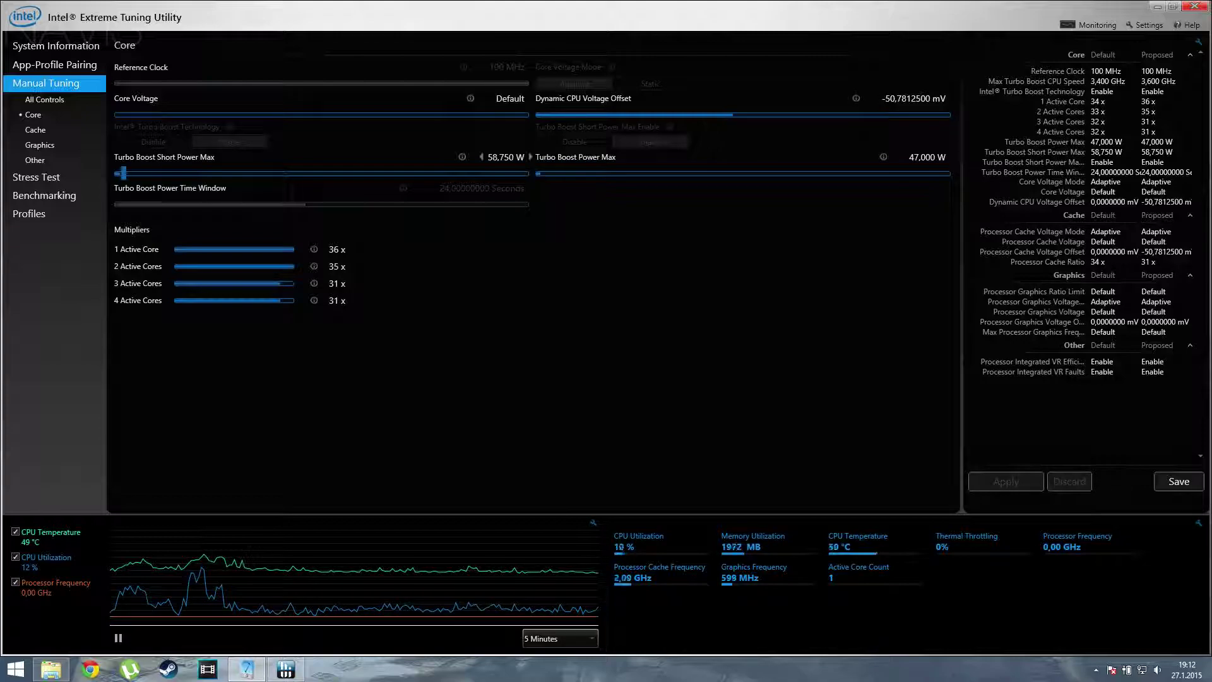
click(36, 129)
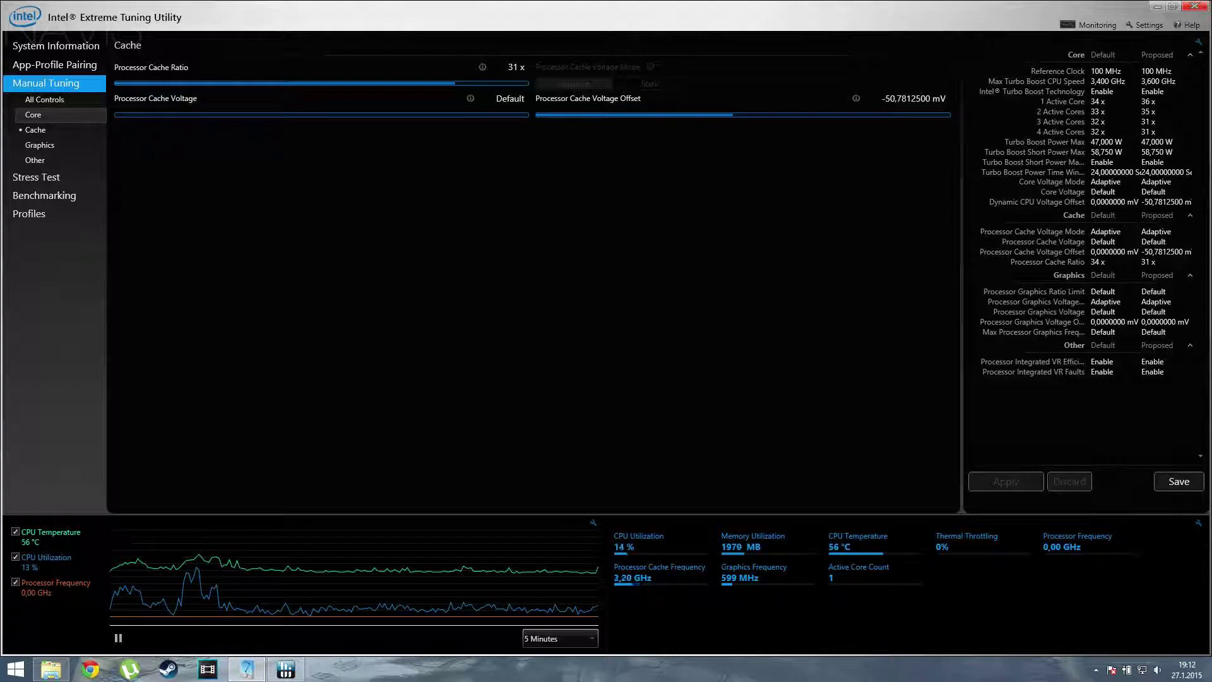
click(33, 114)
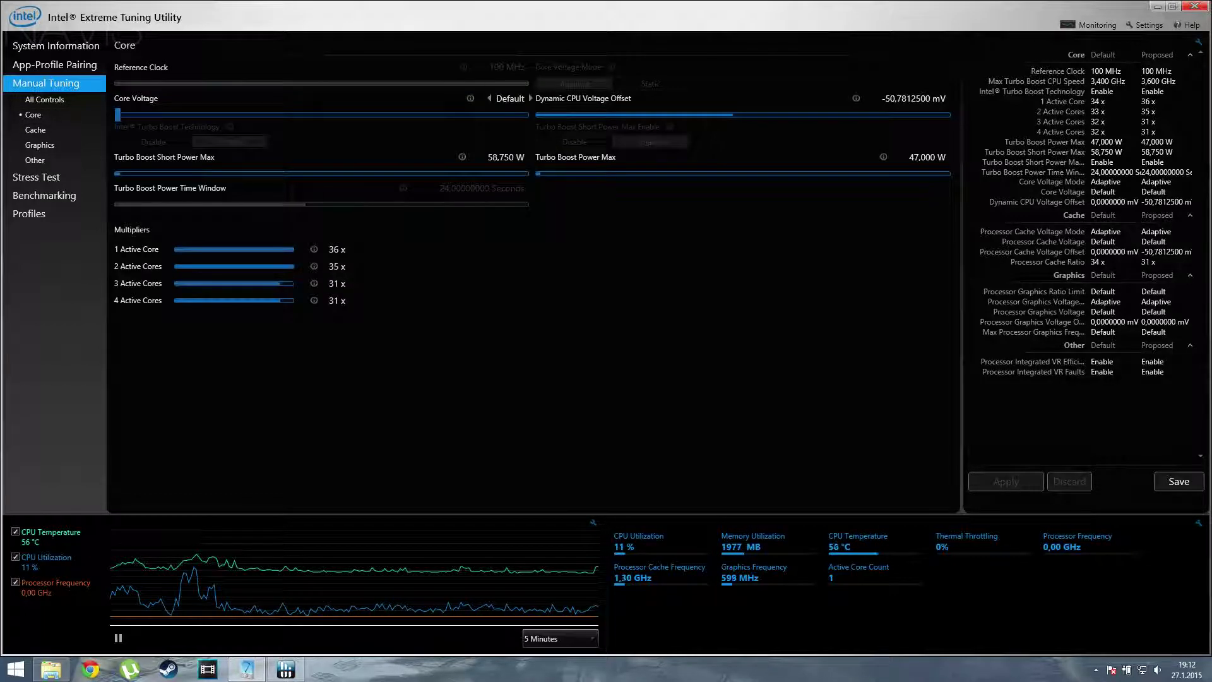
key(Tab)
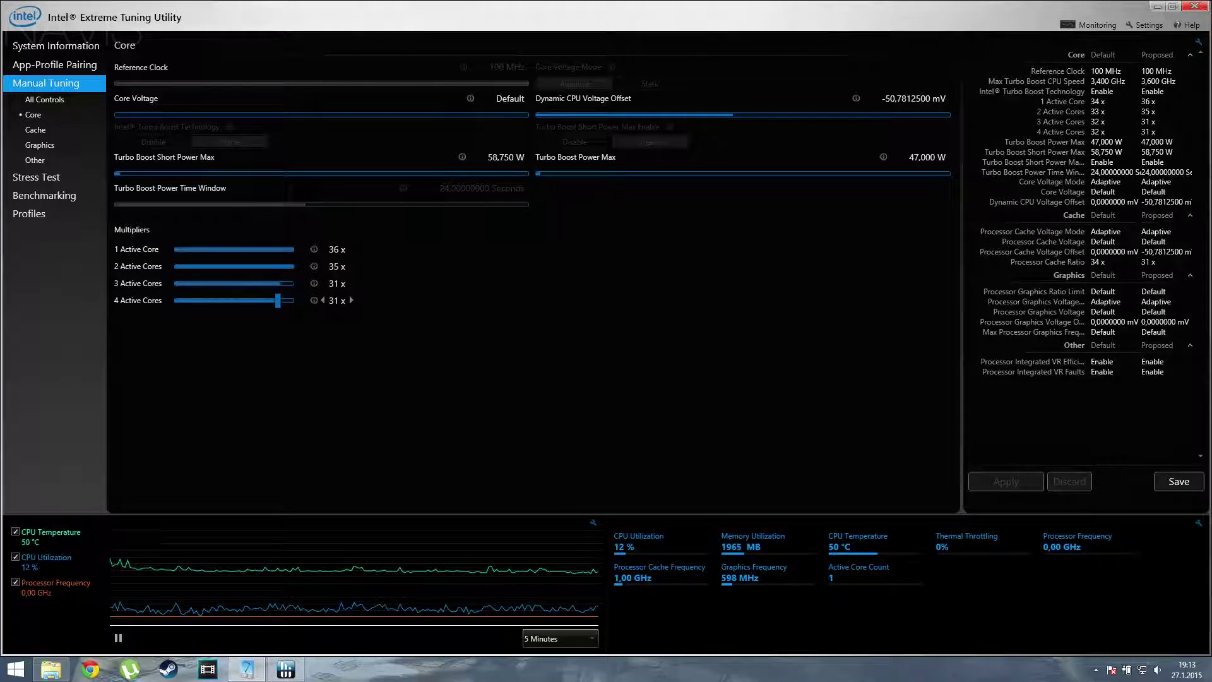
mouse_move(314, 300)
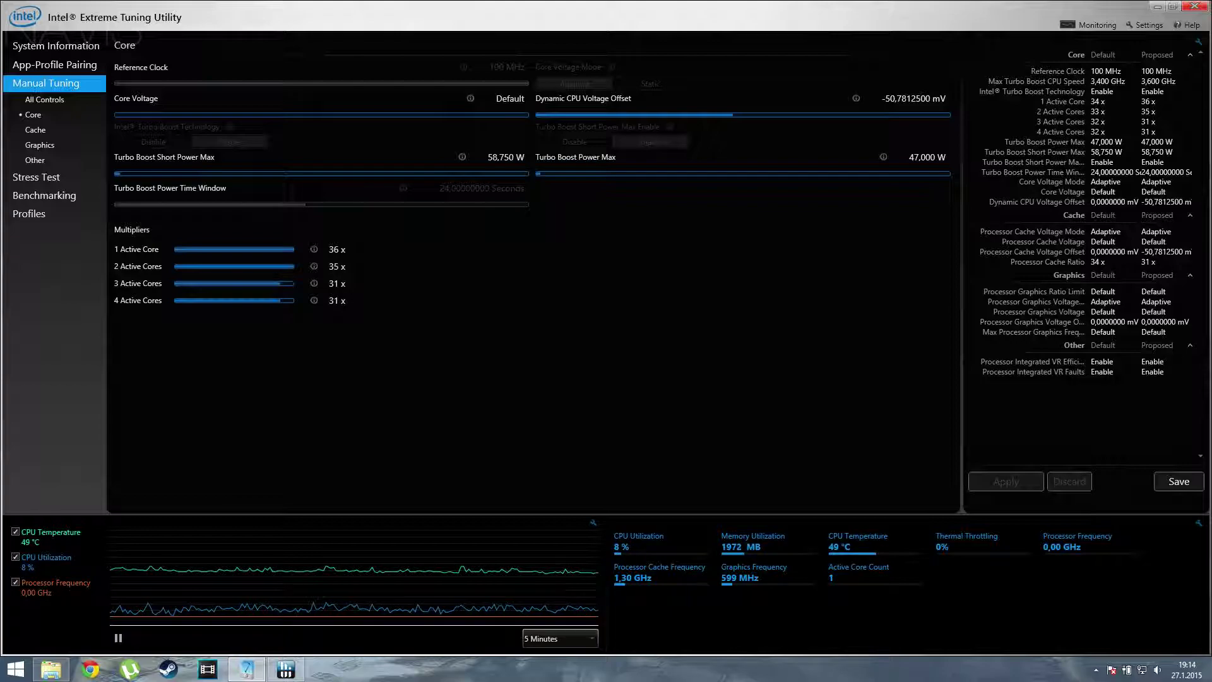
mouse_move(290, 266)
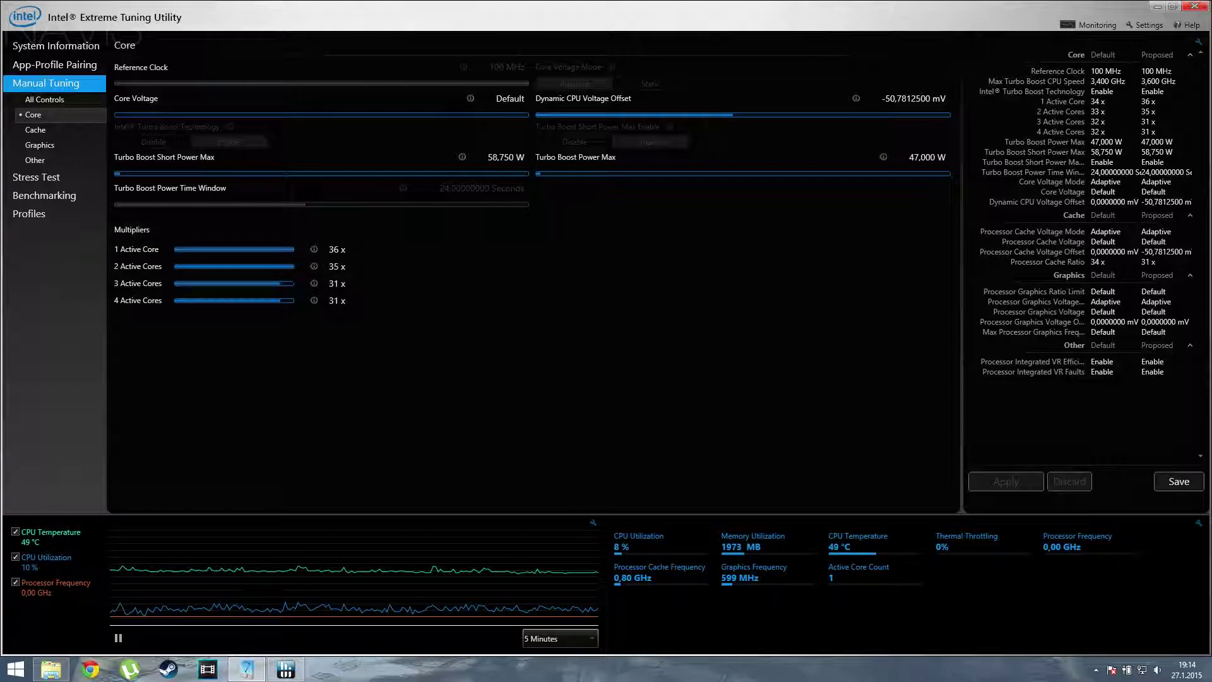
Show the Cache settings with the 31x cache ratio and −50.78 mV cache voltage offset
click(35, 129)
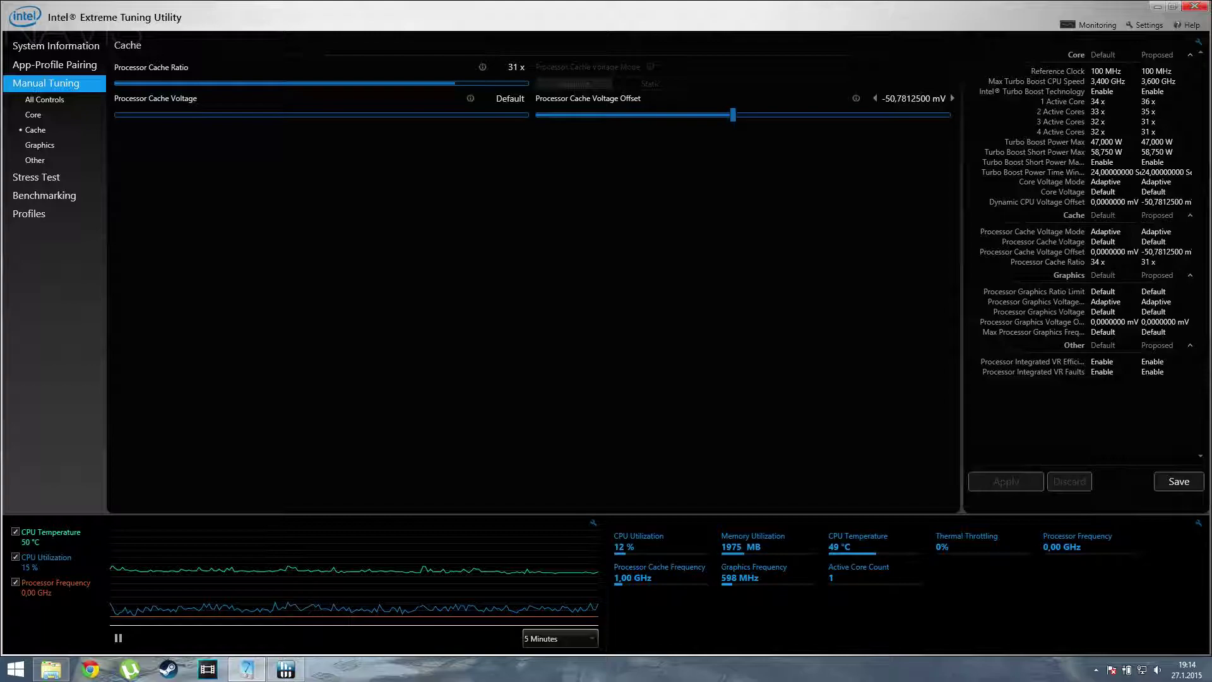
click(33, 115)
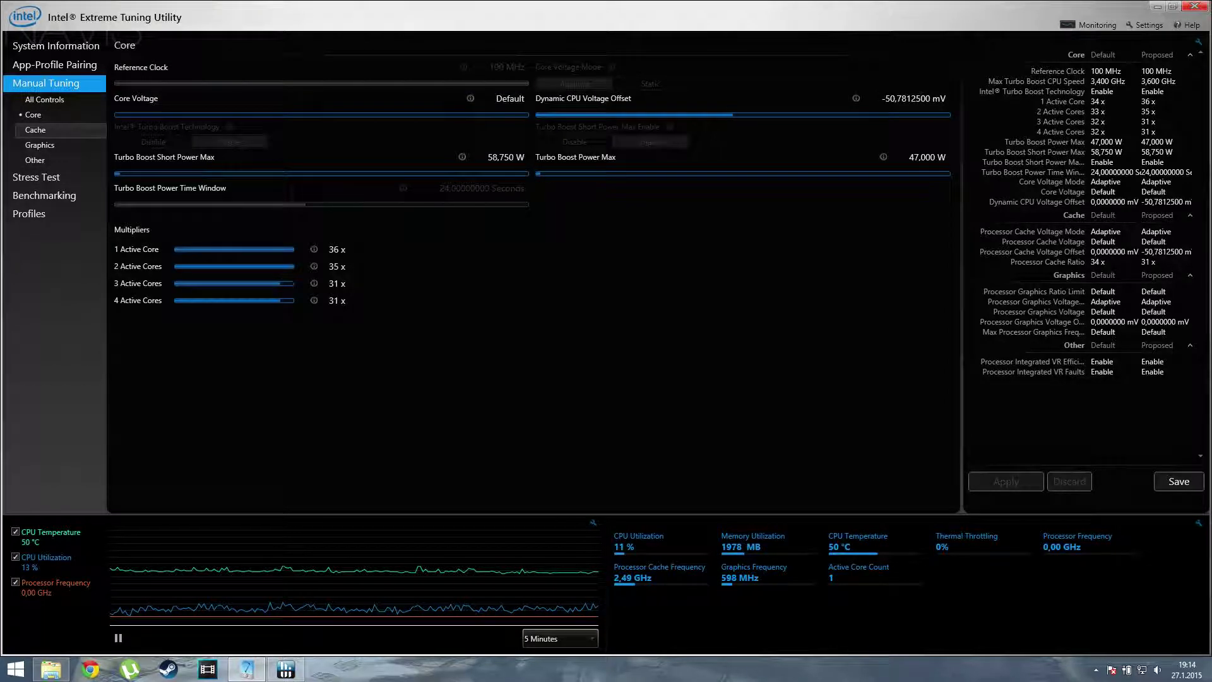
click(35, 130)
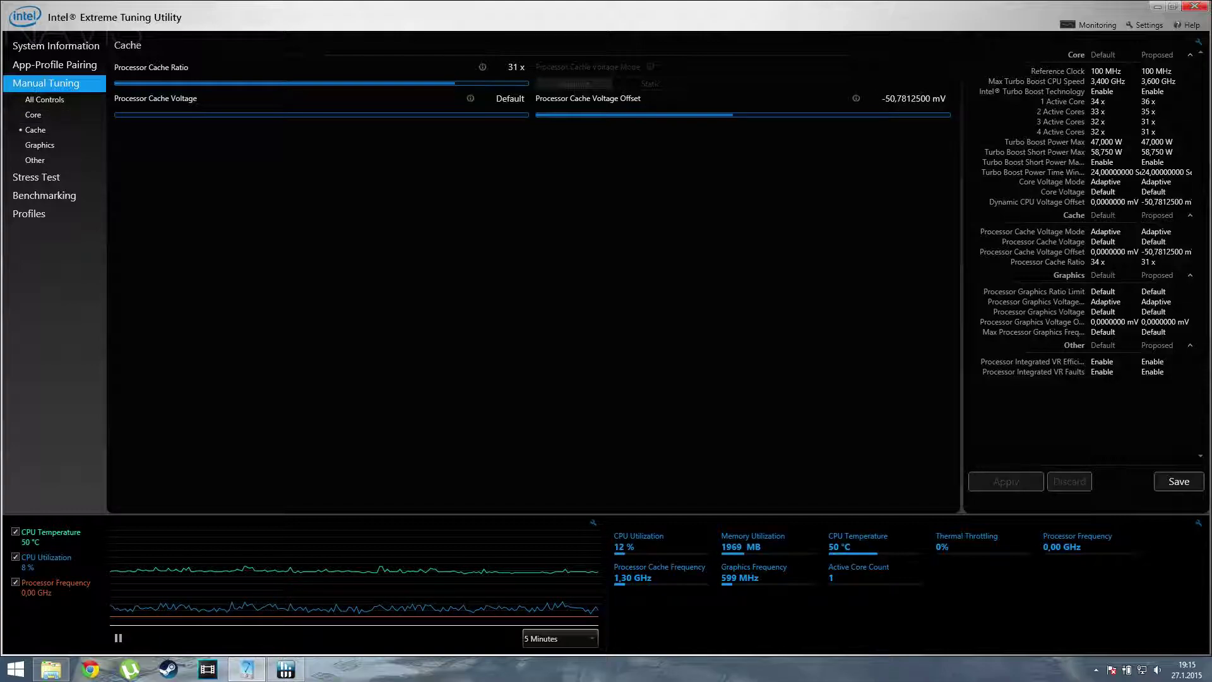
Close the old HWiNFO64 sensor window, minimise XTU and relaunch HWiNFO64 from the desktop
click(37, 177)
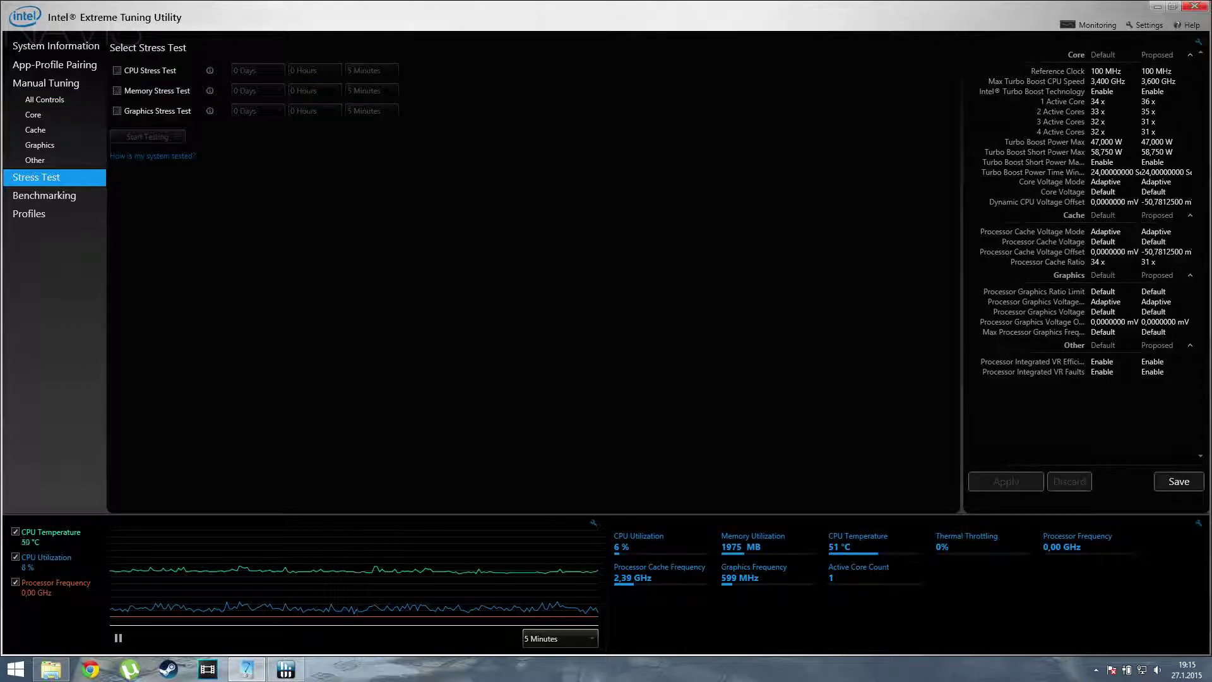
click(286, 669)
drag(840, 97, 654, 86)
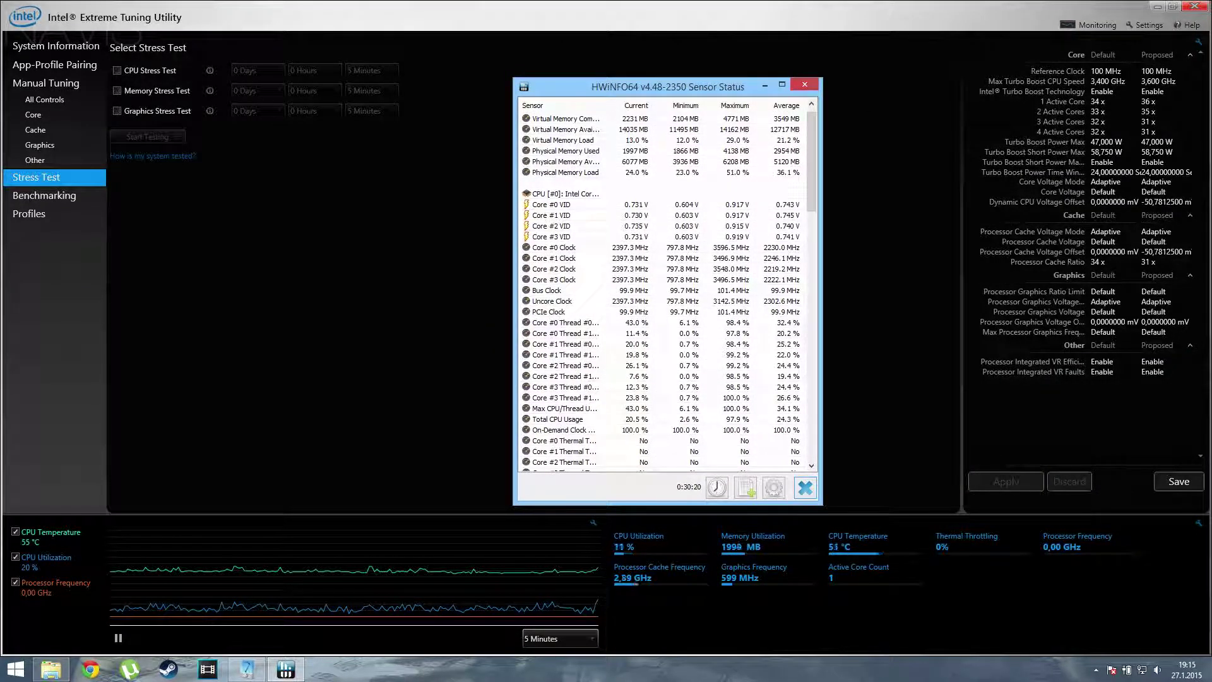
click(804, 83)
click(1157, 6)
double_click(215, 352)
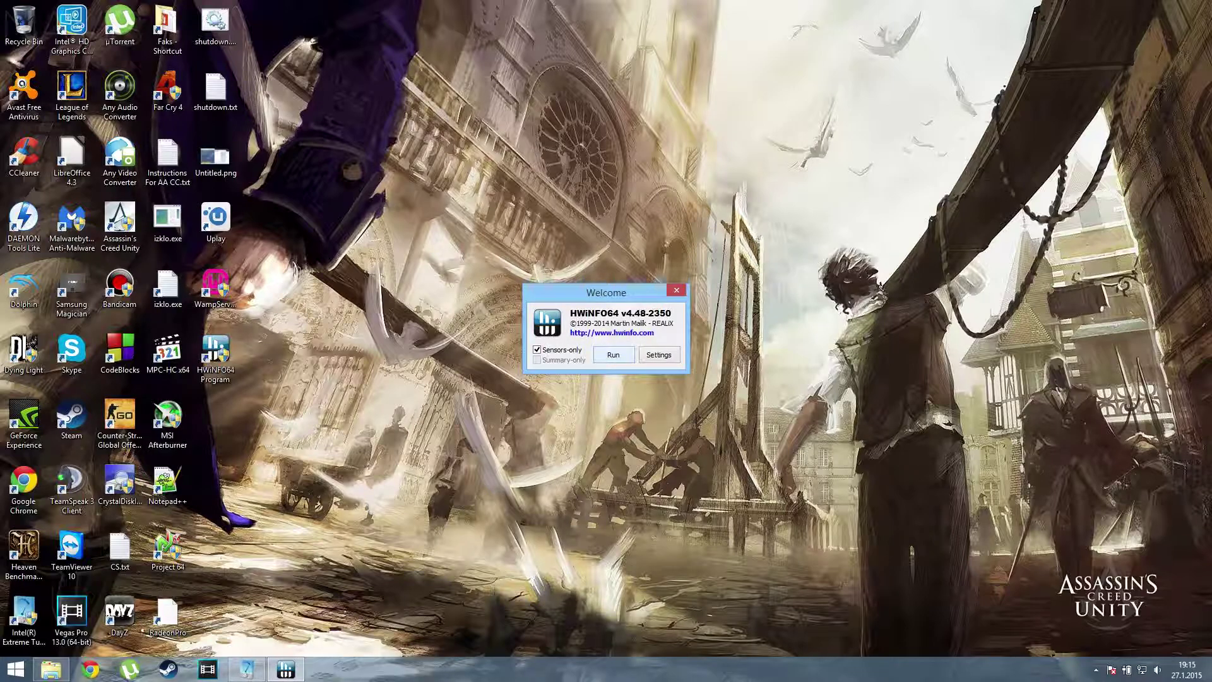
Run HWiNFO64, dismiss the update notice, check the CPU HFM clock and close the system summary
click(599, 354)
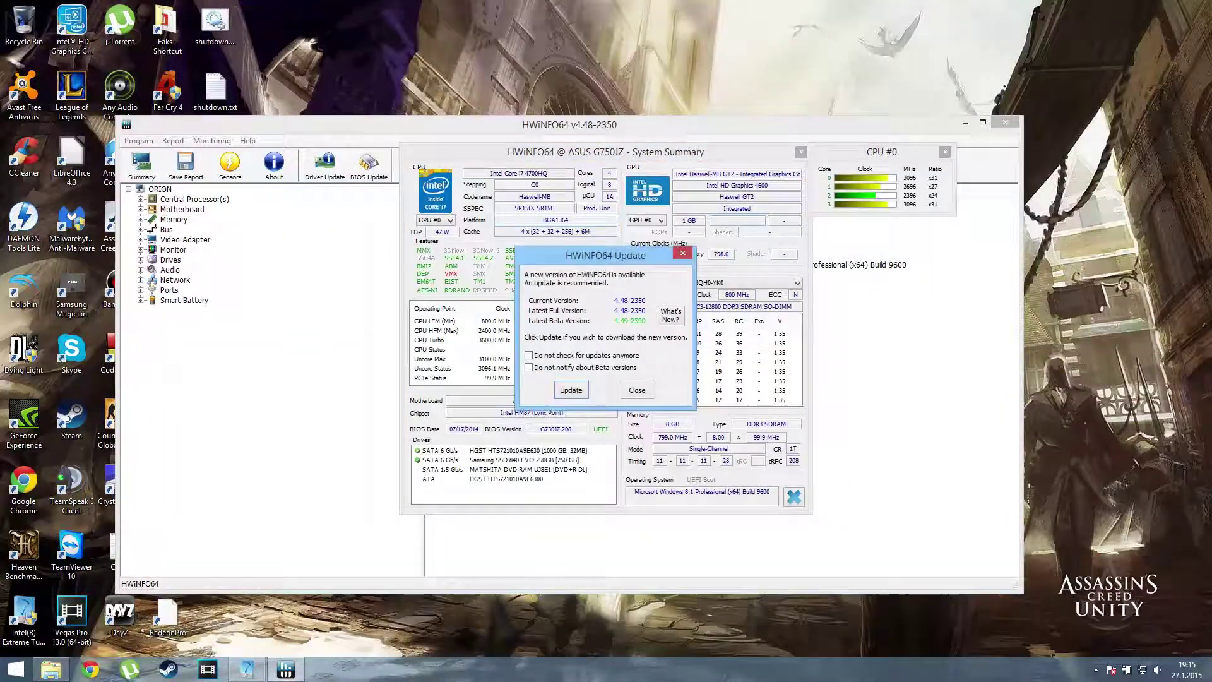
click(682, 253)
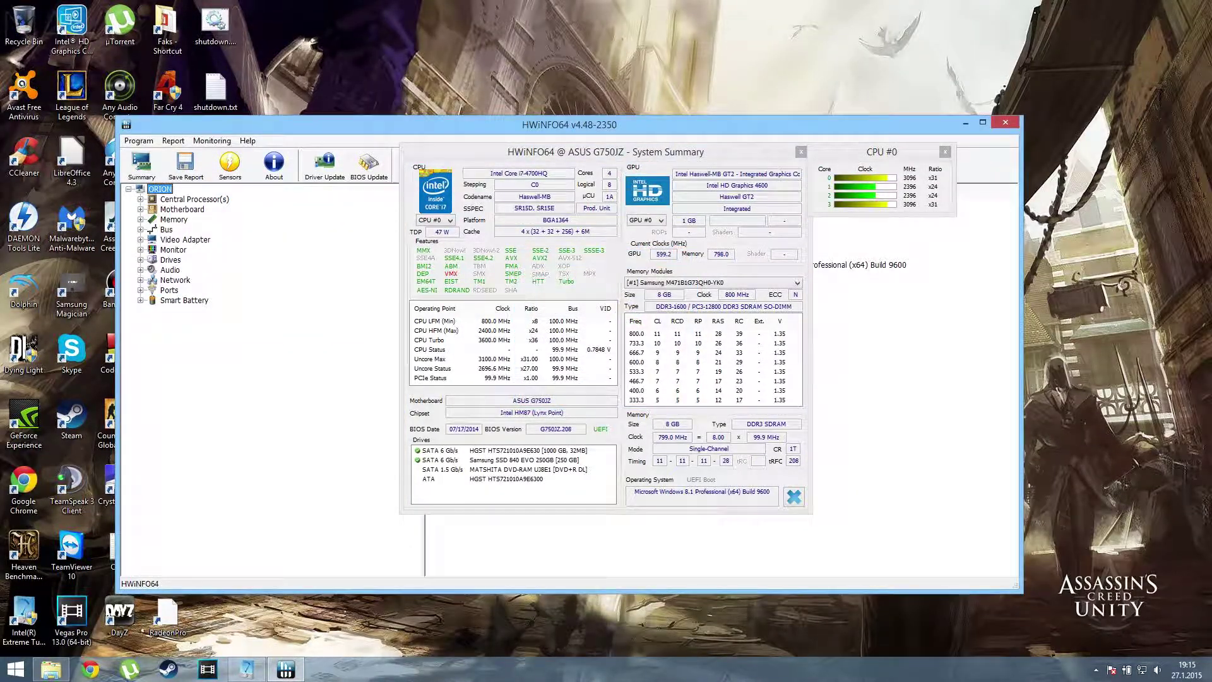
click(529, 330)
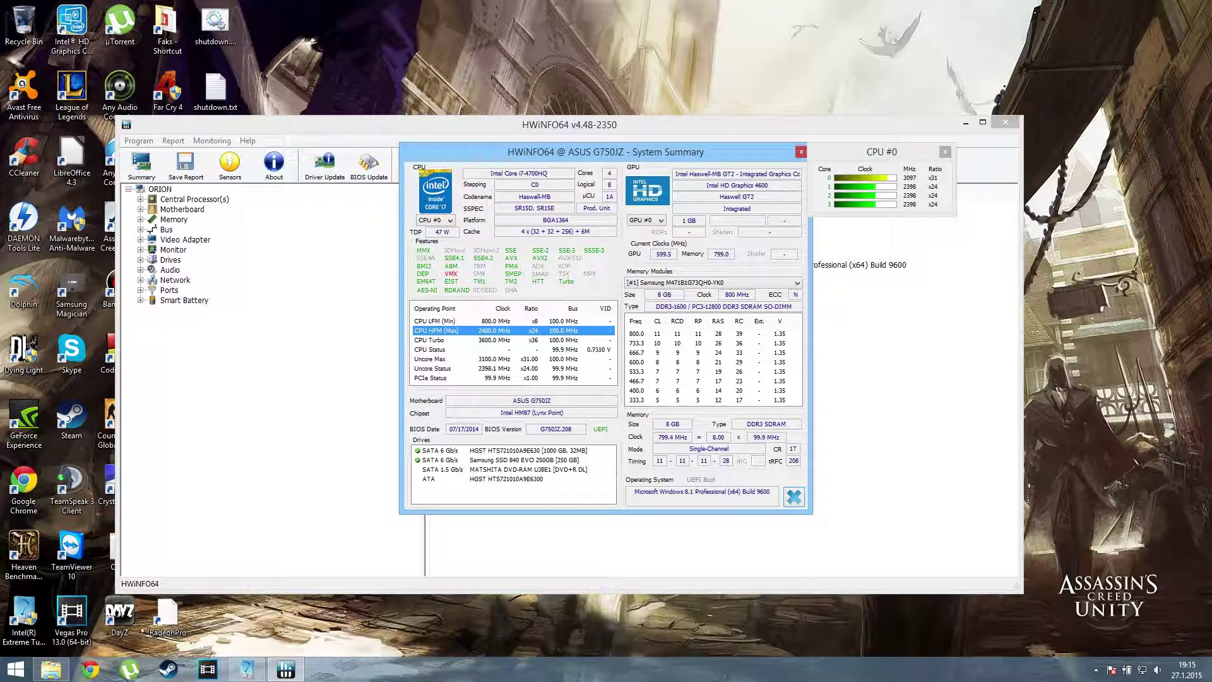
key(Escape)
click(230, 165)
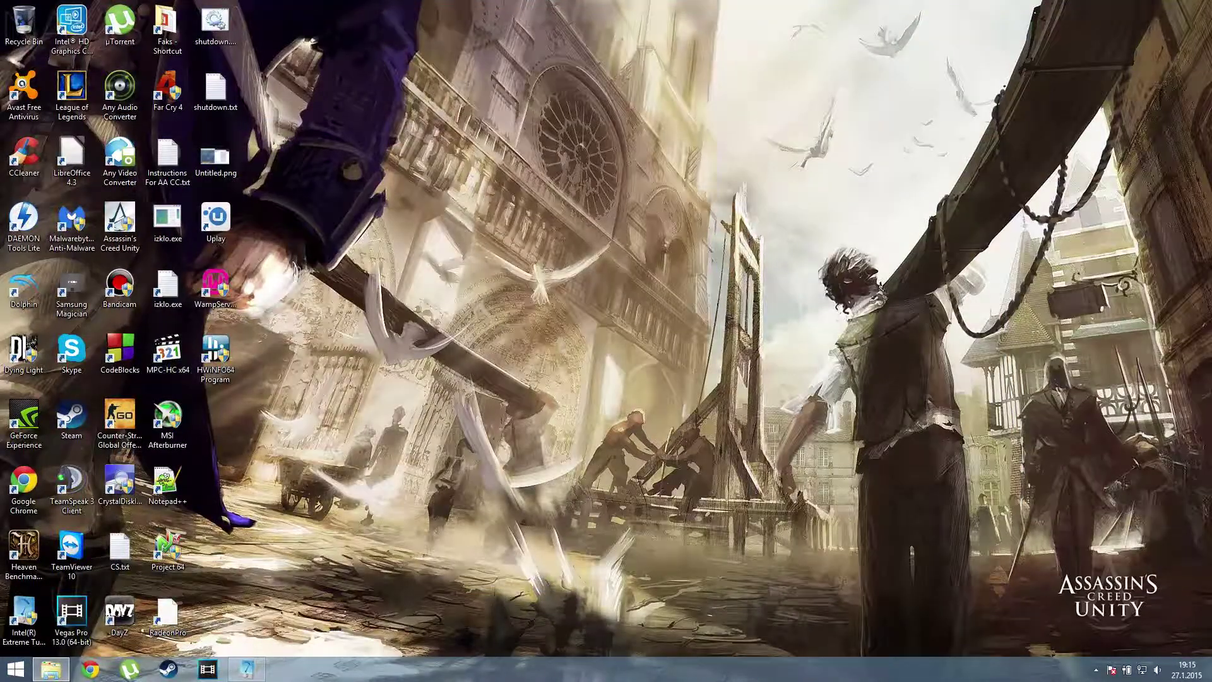
Relaunch HWiNFO64 from the desktop in Sensors-only mode
double_click(215, 355)
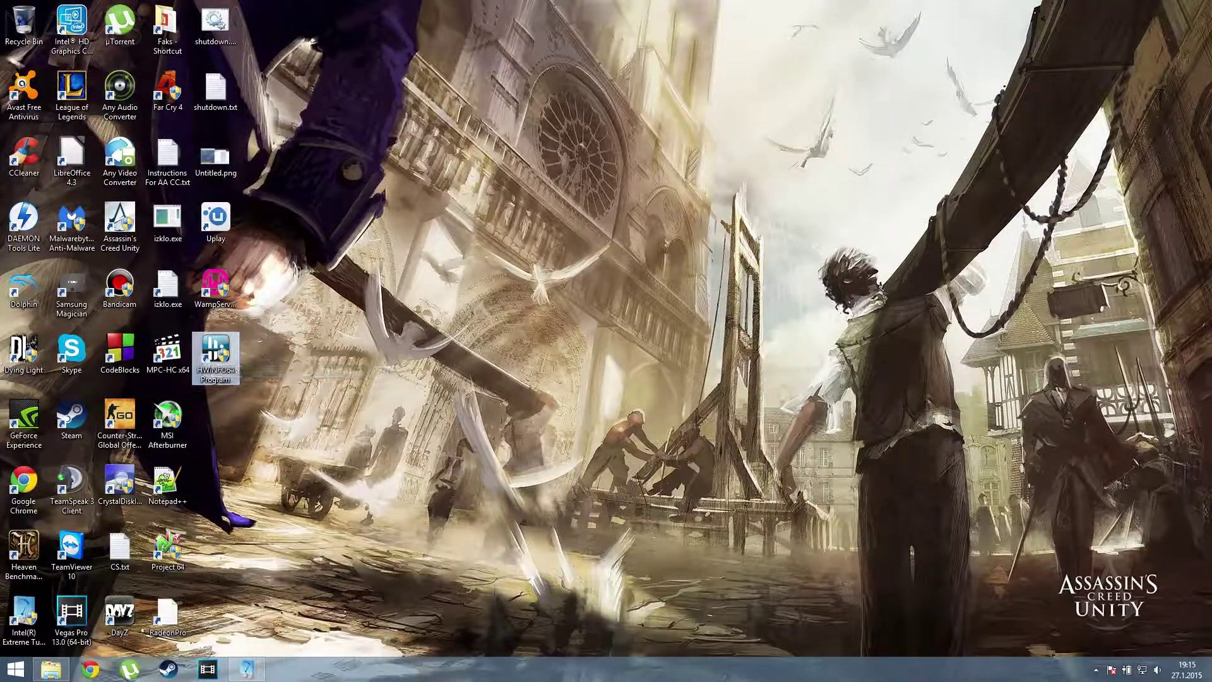
double_click(215, 353)
click(537, 350)
click(613, 354)
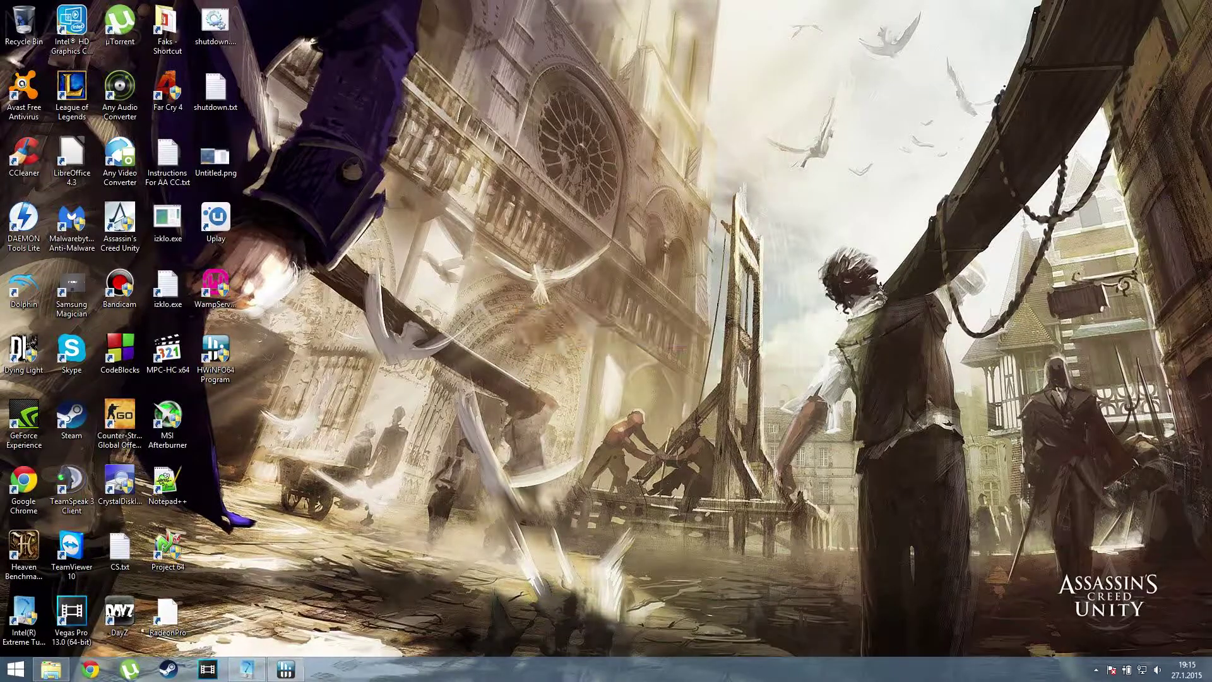
Dismiss the update notice and check the Core #0–#3 clock readings and thread usage
click(637, 390)
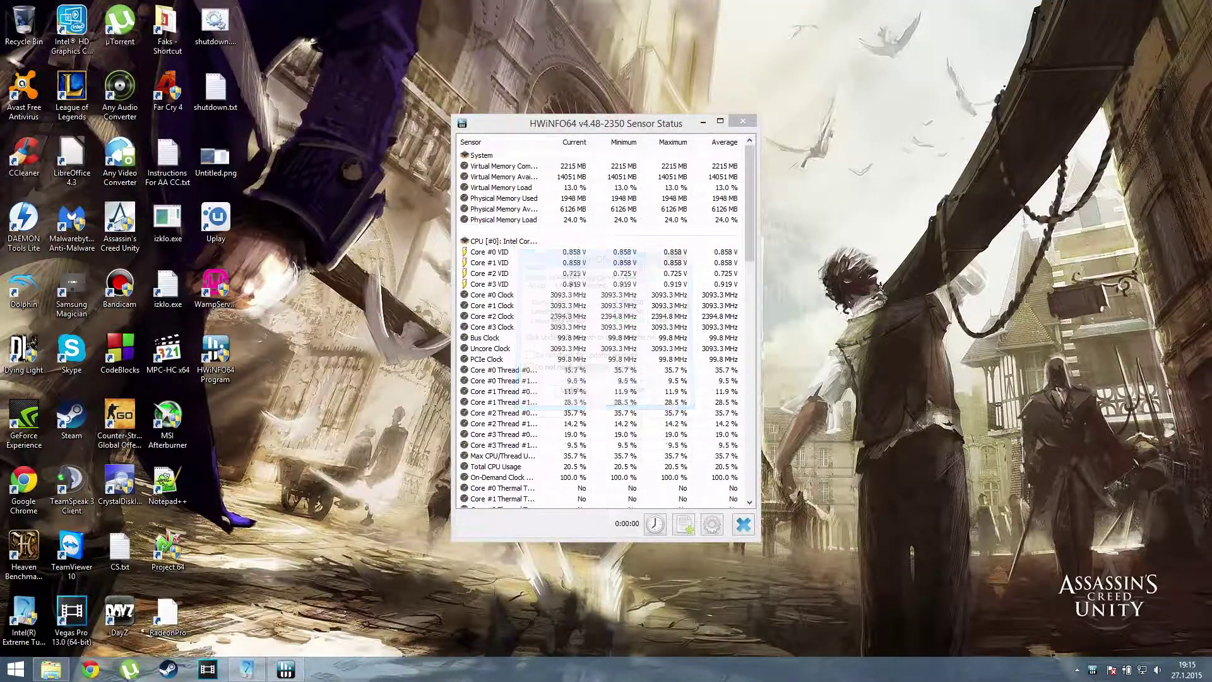
click(505, 294)
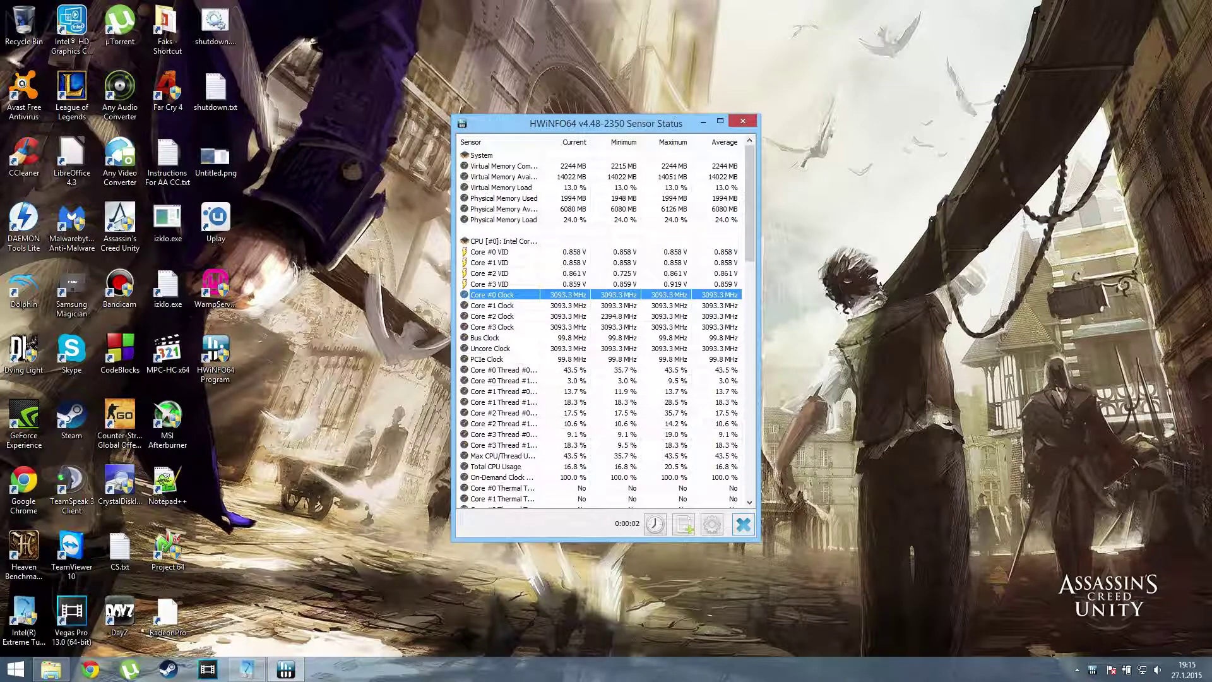
click(505, 317)
click(505, 327)
click(505, 294)
click(505, 327)
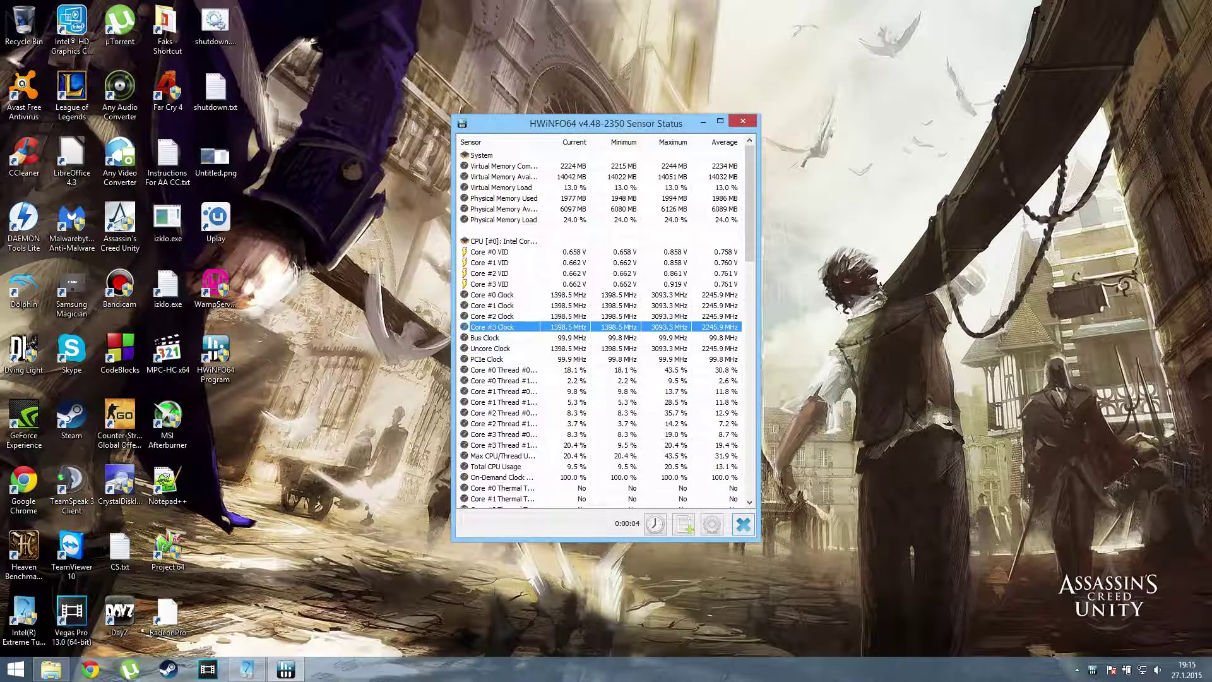
click(505, 369)
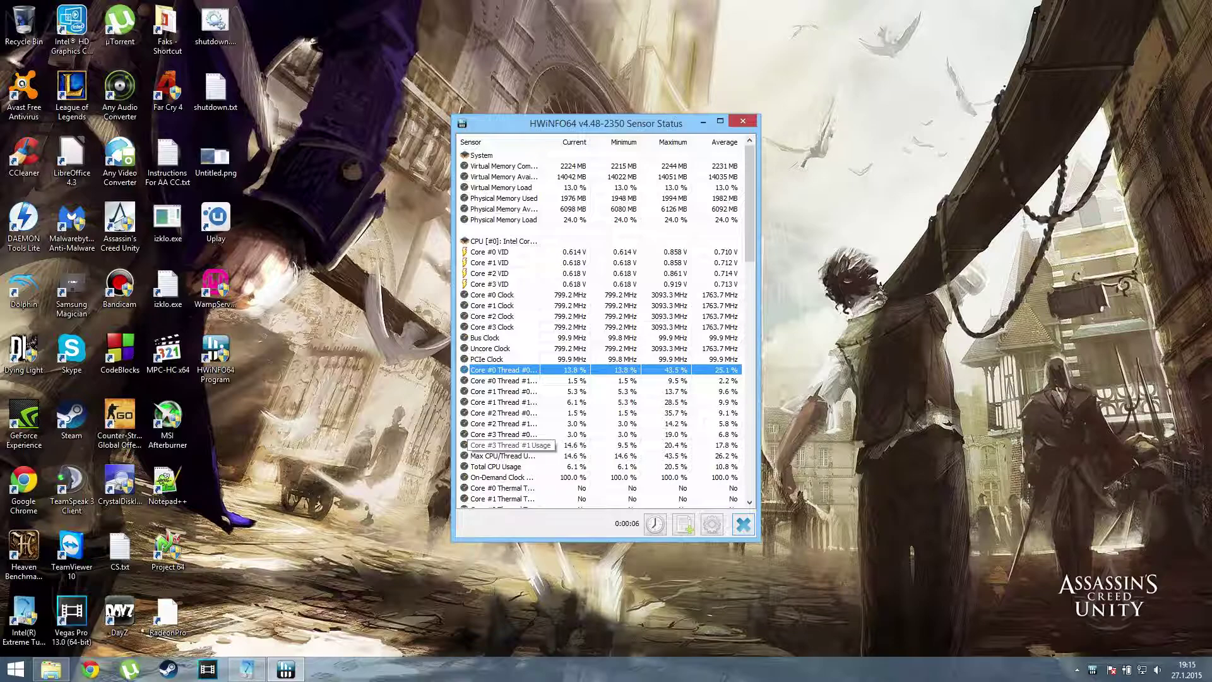
Check the Core Max, Core #3 and Core #0 temperatures and the GPU clock
scroll(599, 328, down, 8)
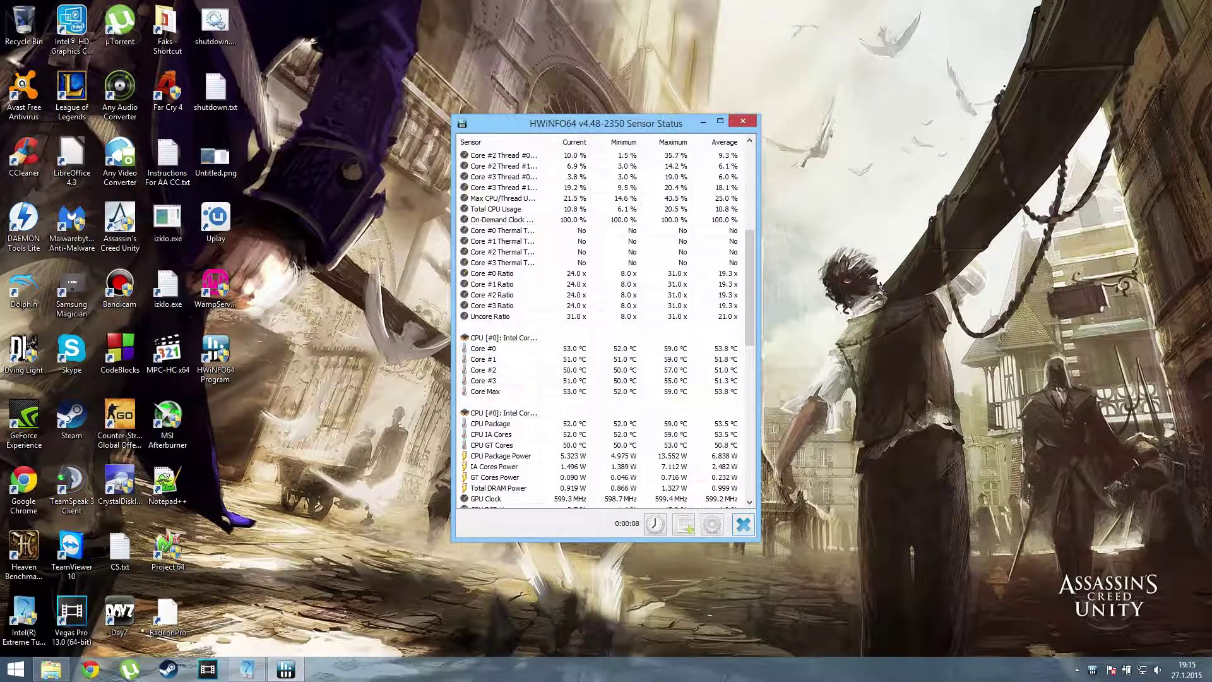
click(505, 391)
click(505, 380)
click(505, 349)
scroll(505, 348, down, 4)
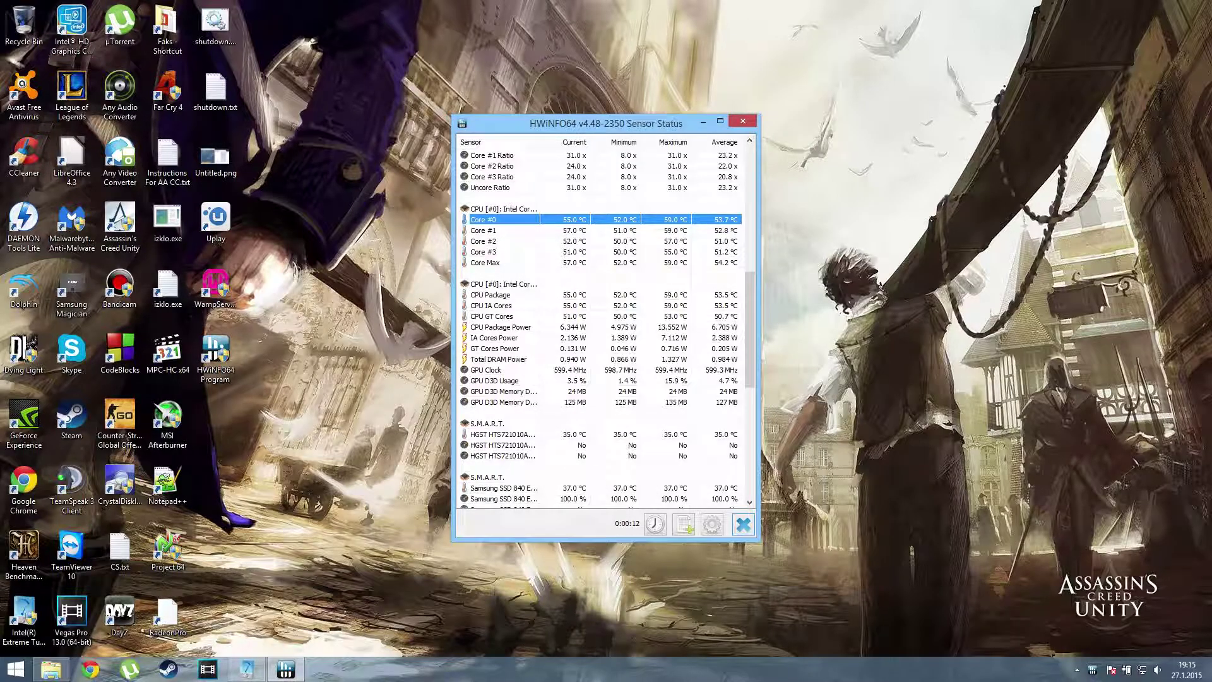
click(505, 370)
Scroll the sensor list and recheck the Core #0, Core Max and Core #3 temperatures near 50 °C
scroll(505, 369, down, 6)
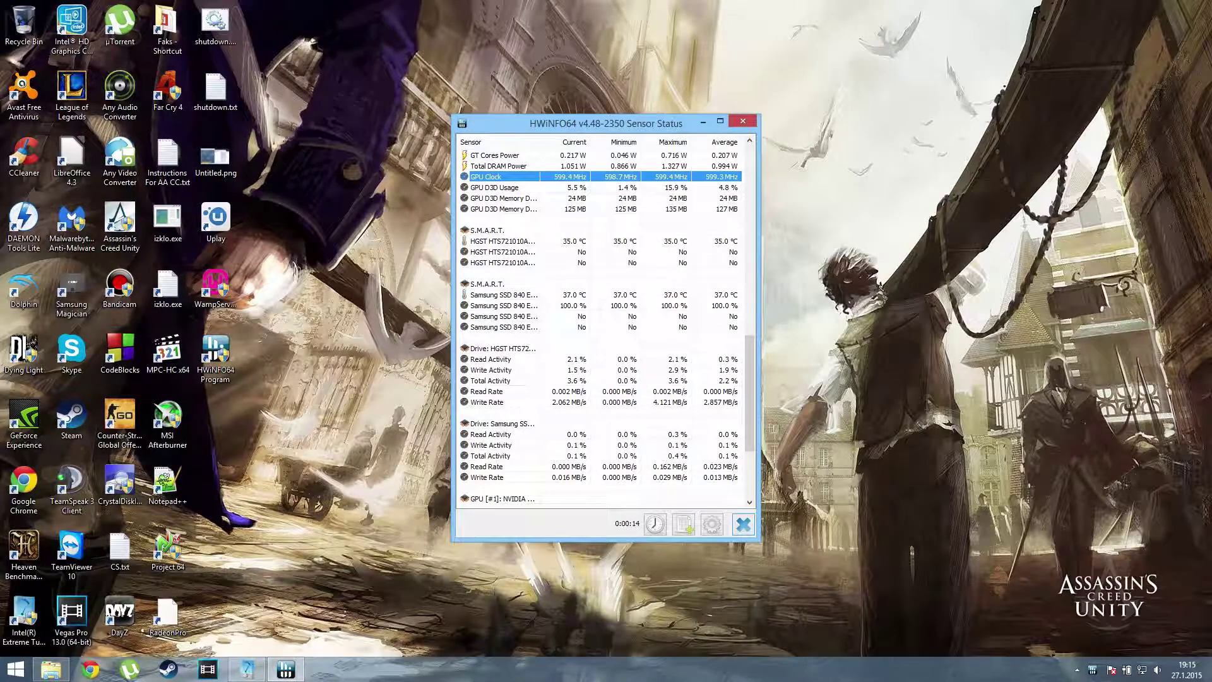
scroll(599, 328, down, 4)
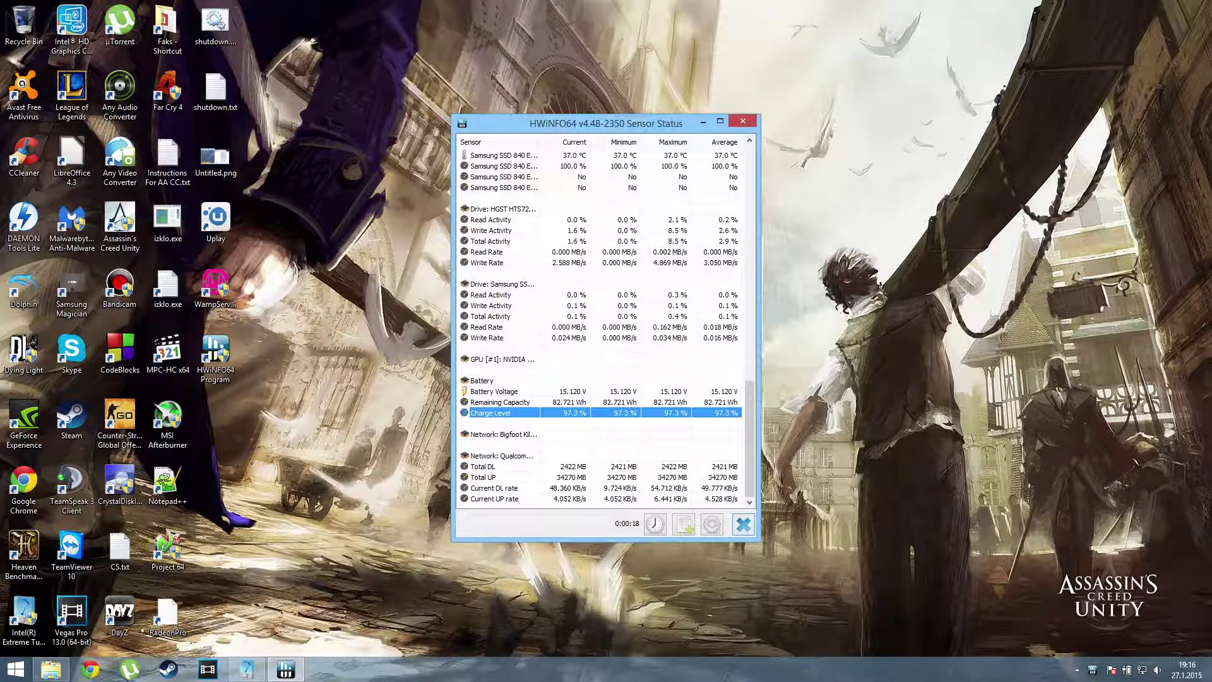
scroll(600, 398, up, 15)
scroll(600, 328, up, 4)
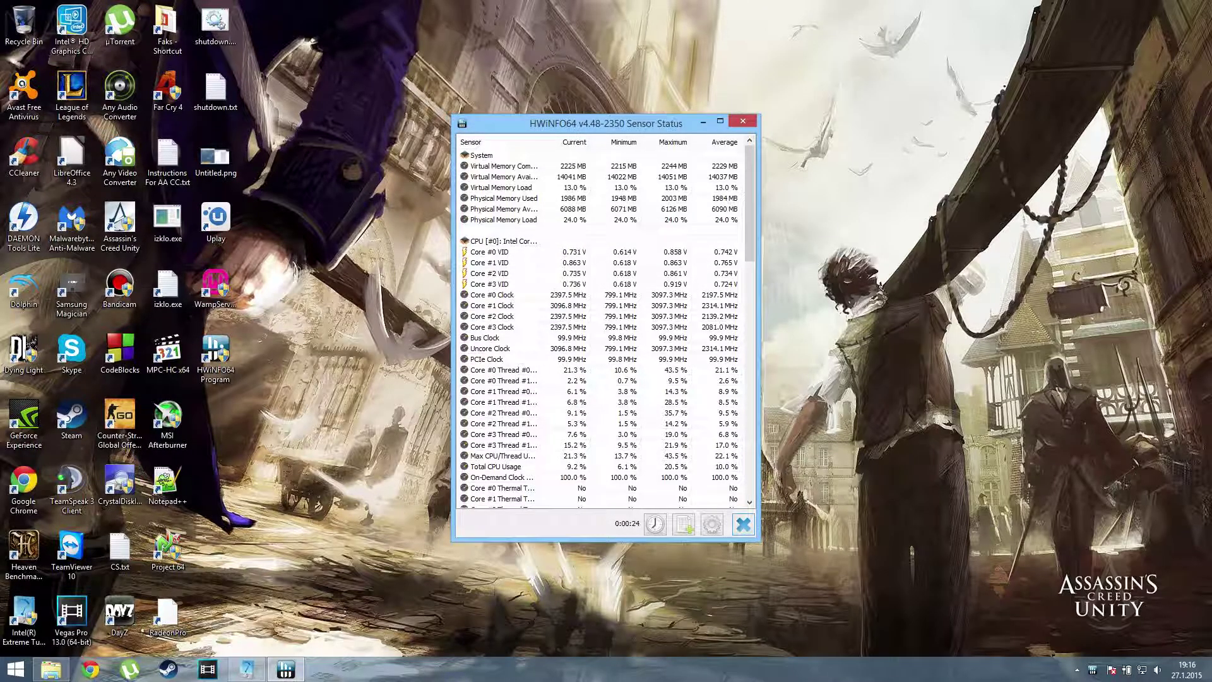
scroll(600, 322, down, 7)
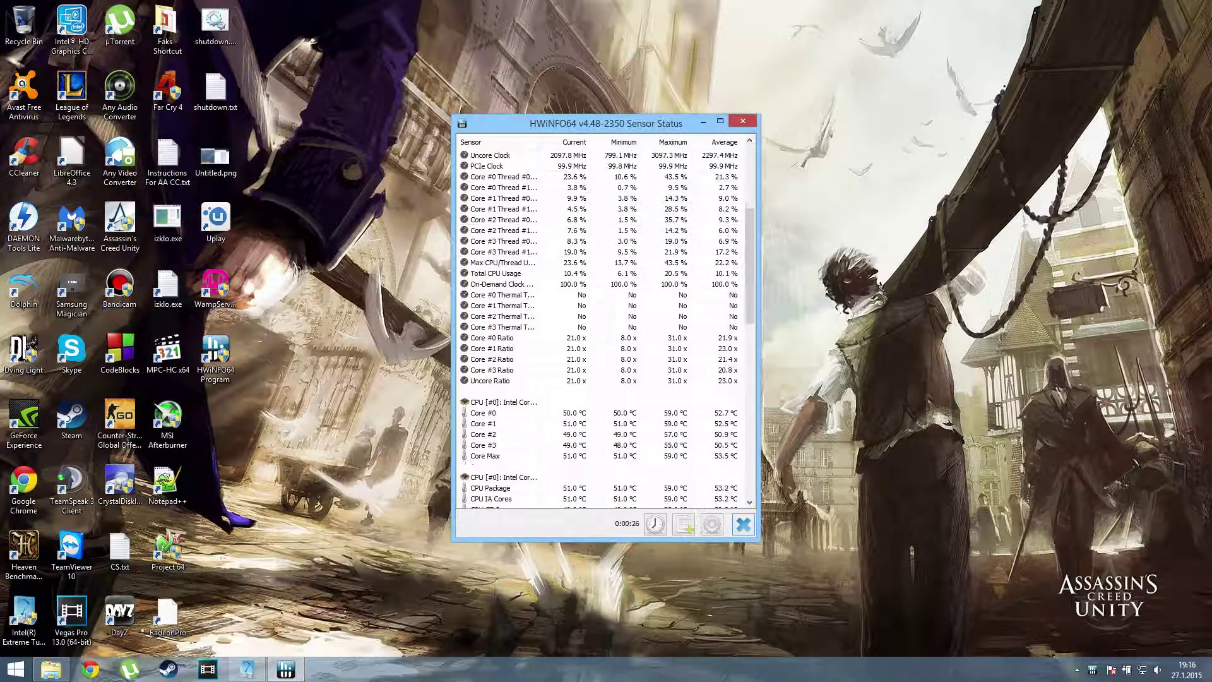
click(505, 380)
click(498, 424)
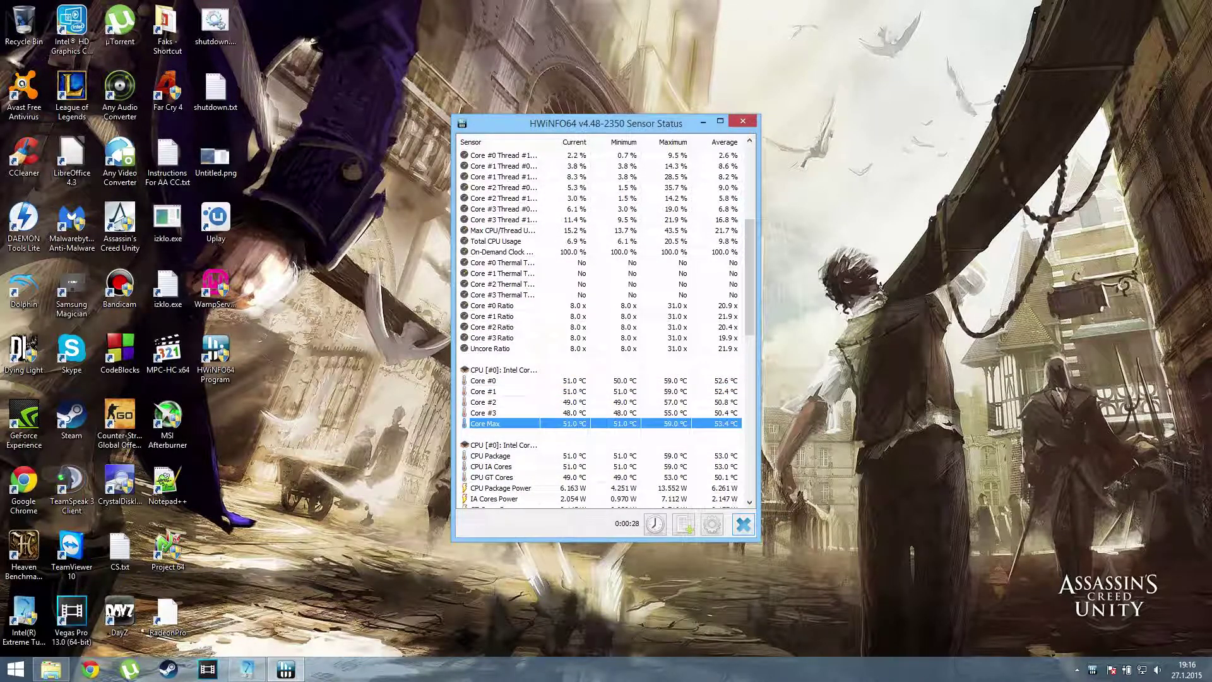
click(505, 412)
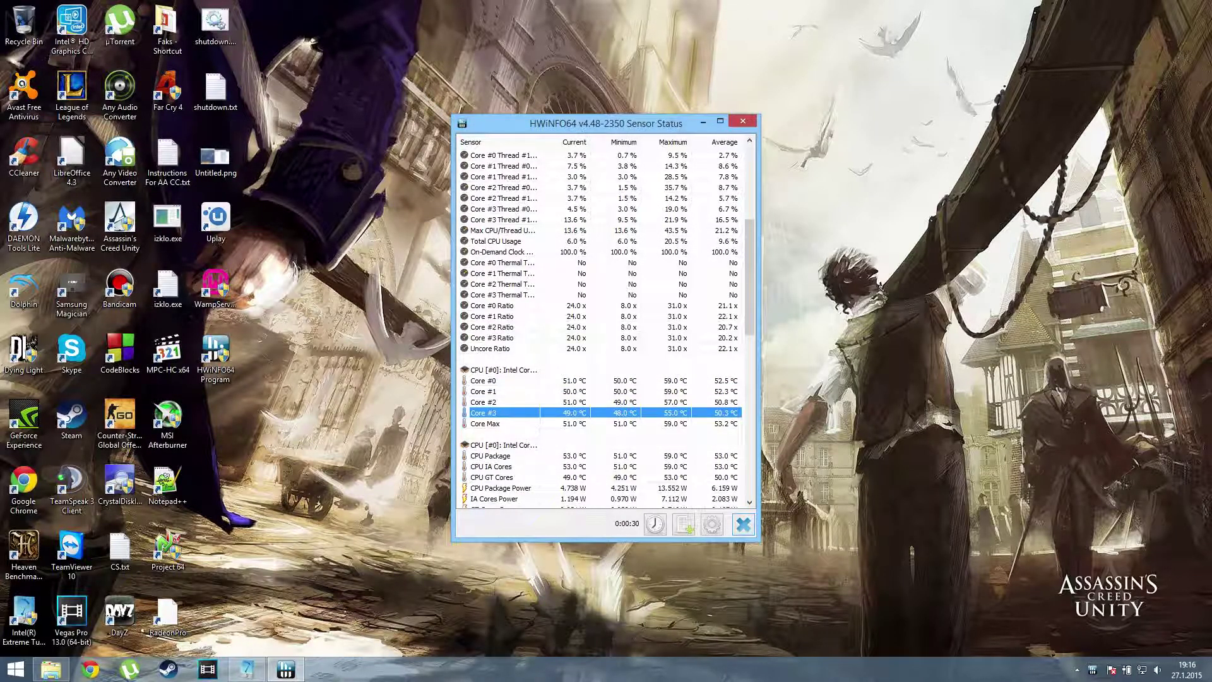